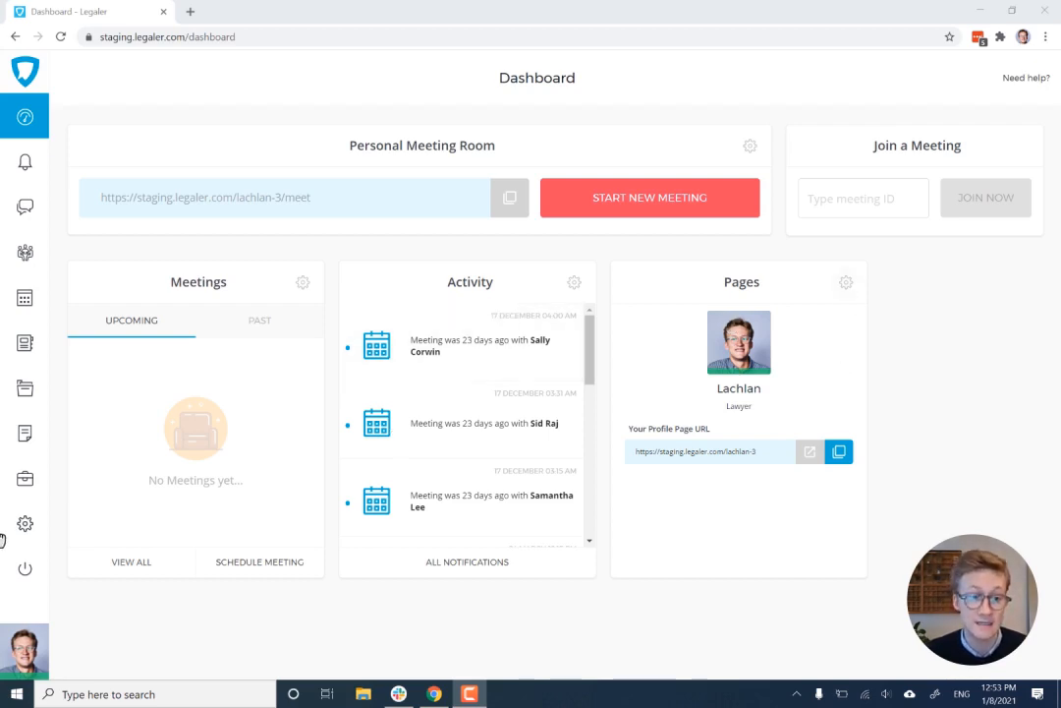
- Open the account settings and choose Lawyer as the account type
{"action": "mouse_move", "coordinate": [30, 531]}
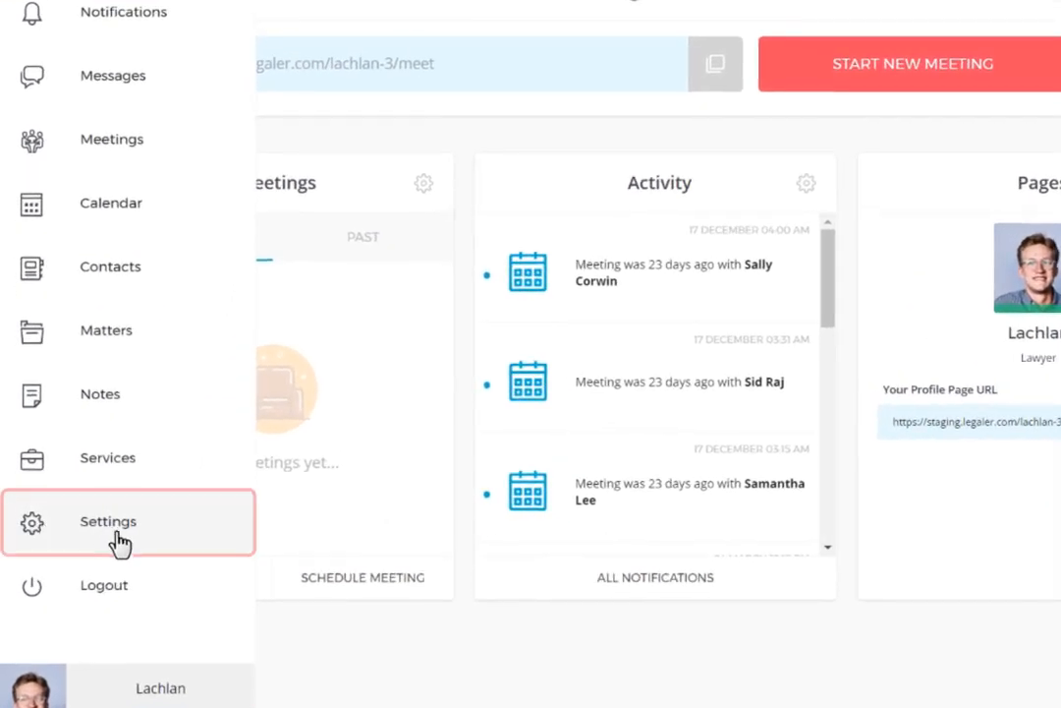
{"action": "left_click", "coordinate": [116, 543]}
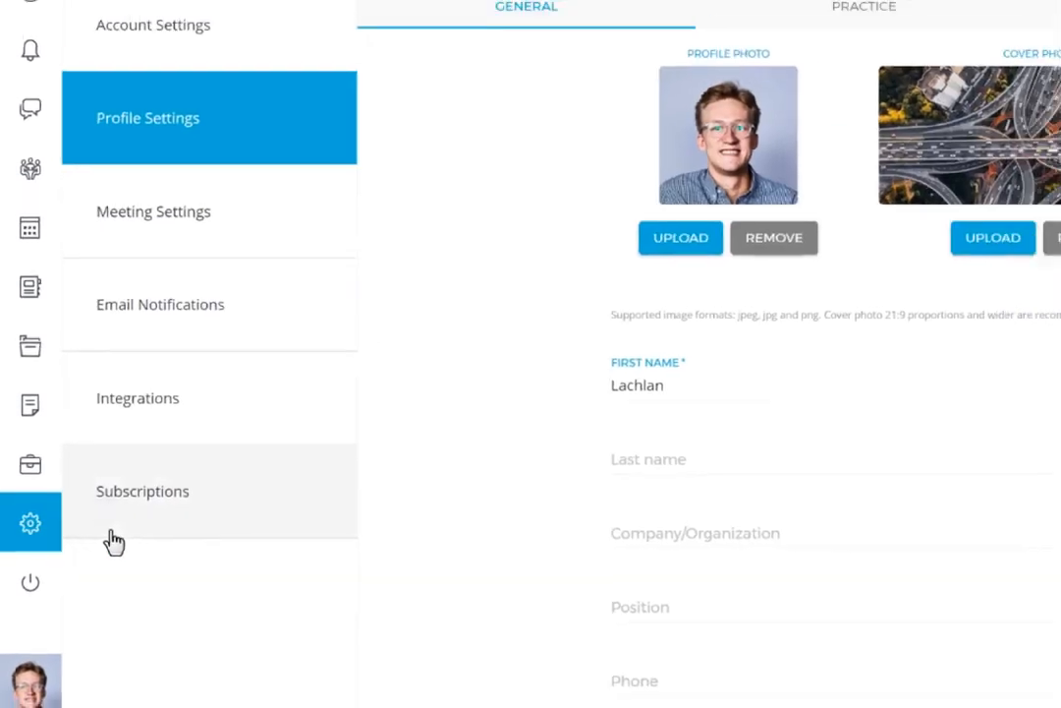
{"action": "left_click", "coordinate": [150, 153]}
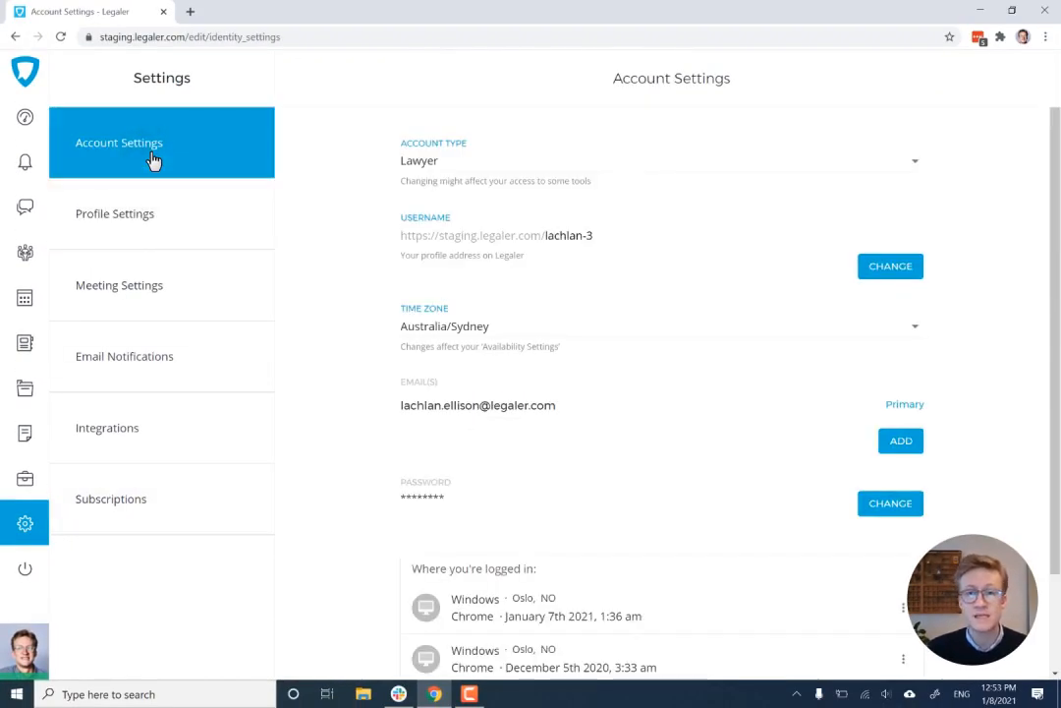
{"action": "left_click", "coordinate": [503, 174]}
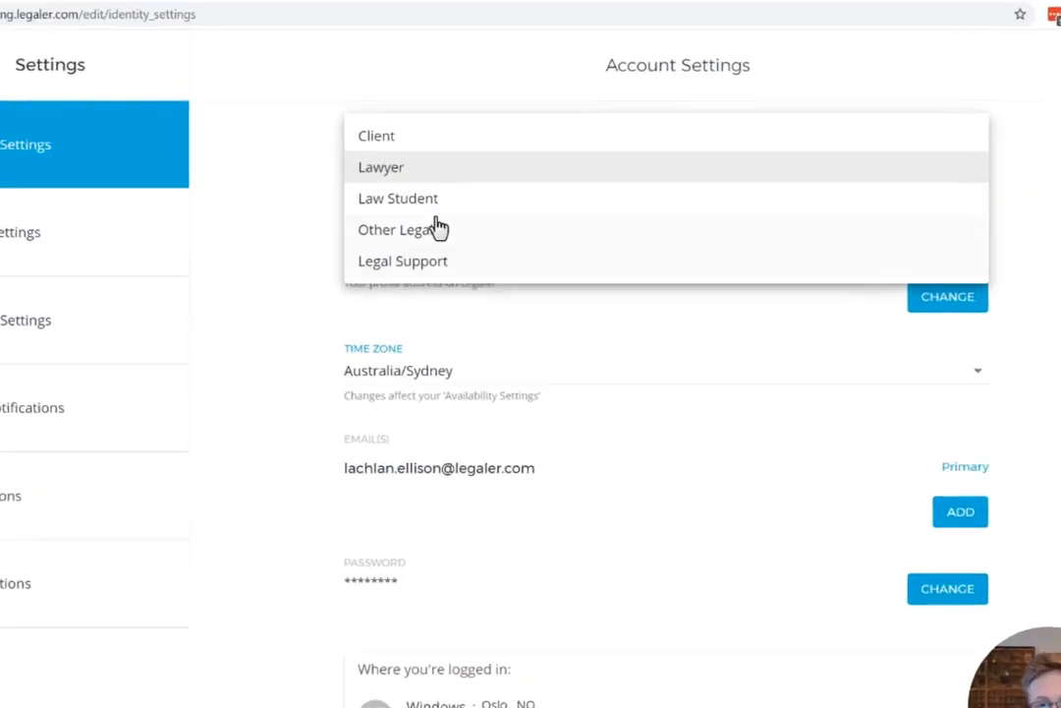
{"action": "left_click", "coordinate": [381, 172]}
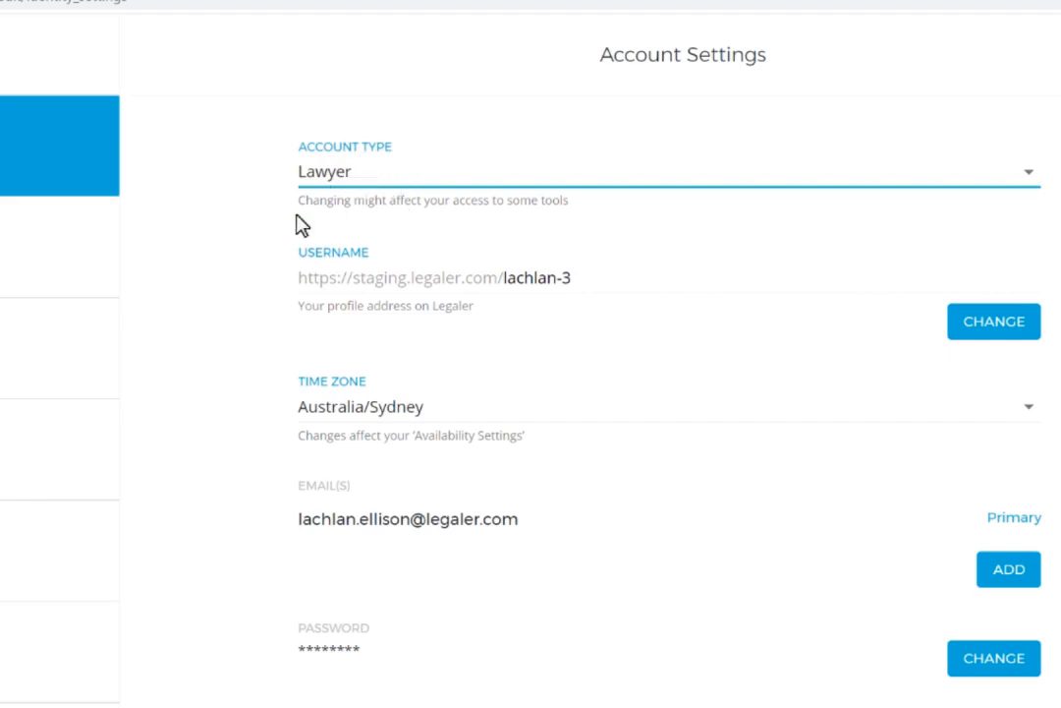
- Open the username change for the profile address and submit it with the existing username
{"action": "left_click", "coordinate": [397, 279]}
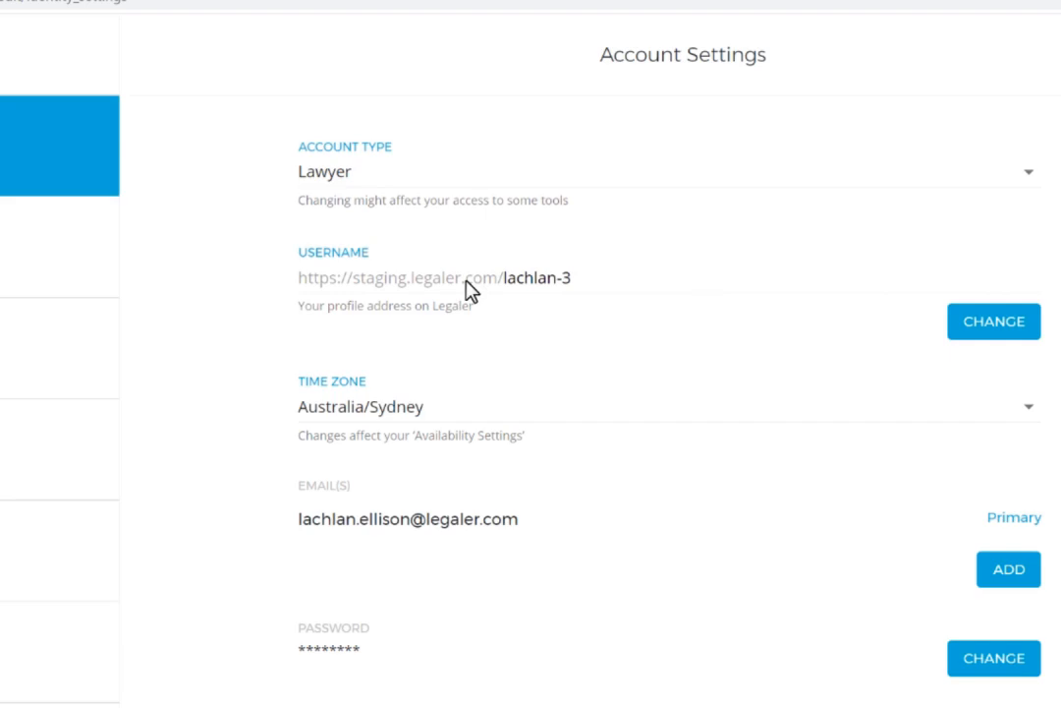
{"action": "left_click", "coordinate": [1022, 326]}
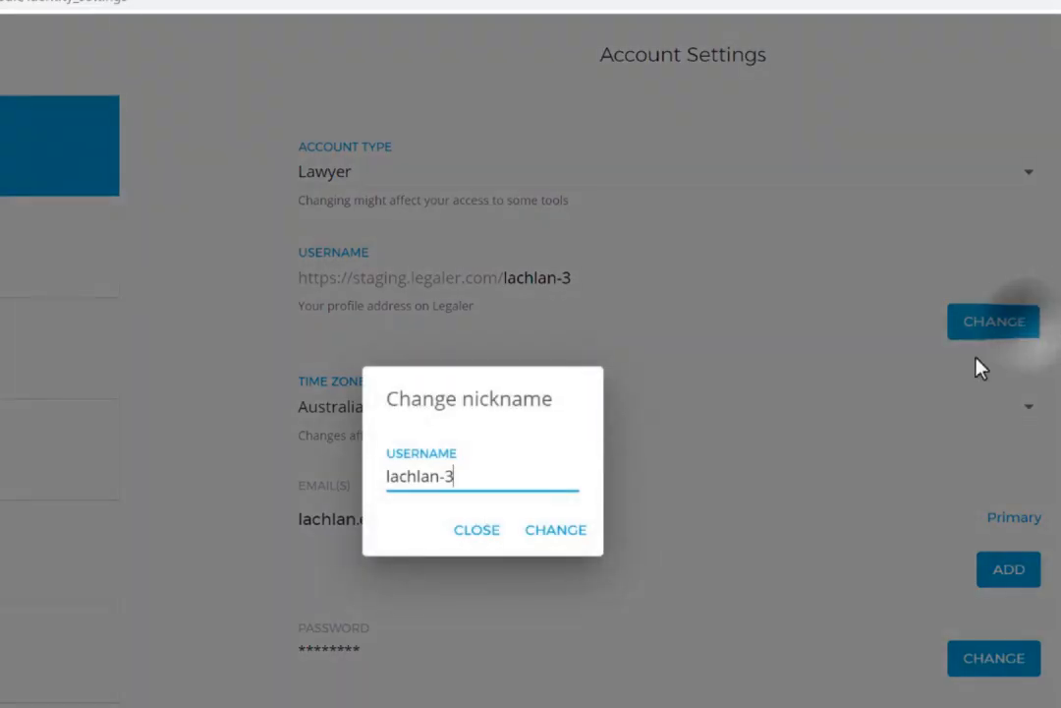
{"action": "left_click", "coordinate": [556, 530]}
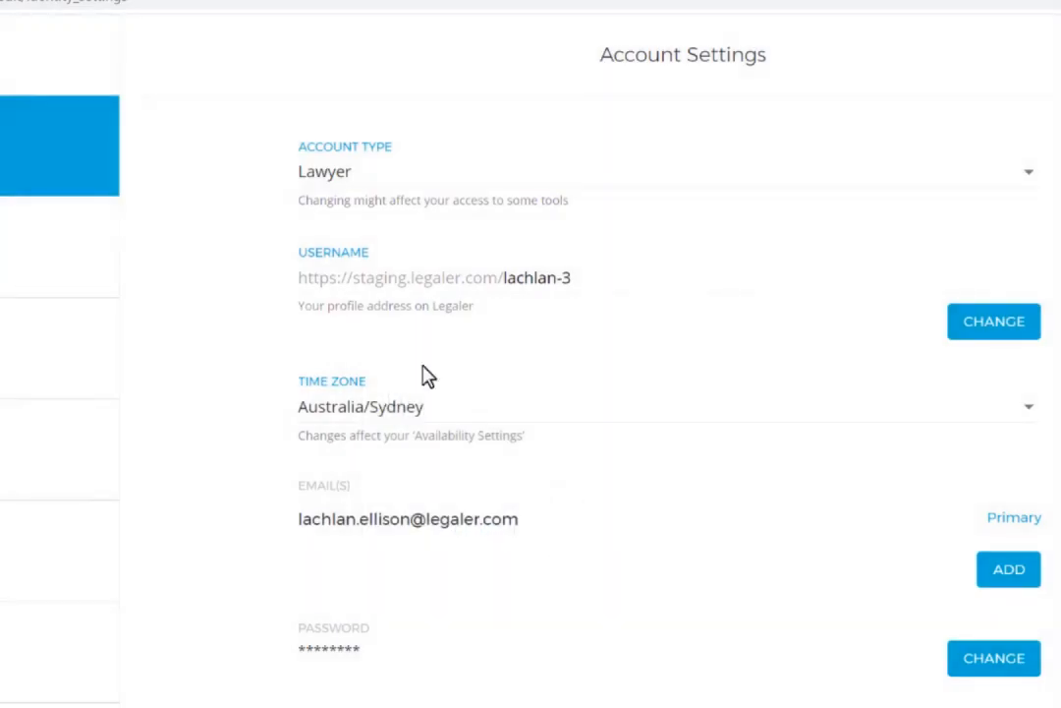
- Review the general, practice and background sections of the profile settings
{"action": "left_click", "coordinate": [69, 226]}
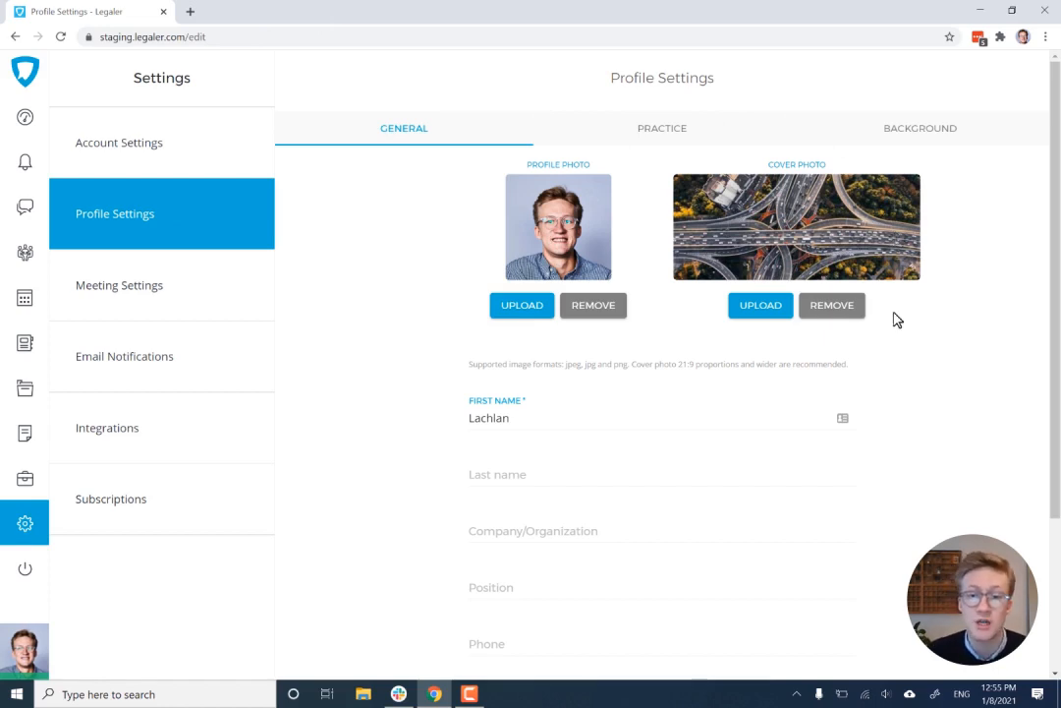
{"action": "scroll", "coordinate": [656, 529], "scroll_direction": "down", "scroll_amount": 1}
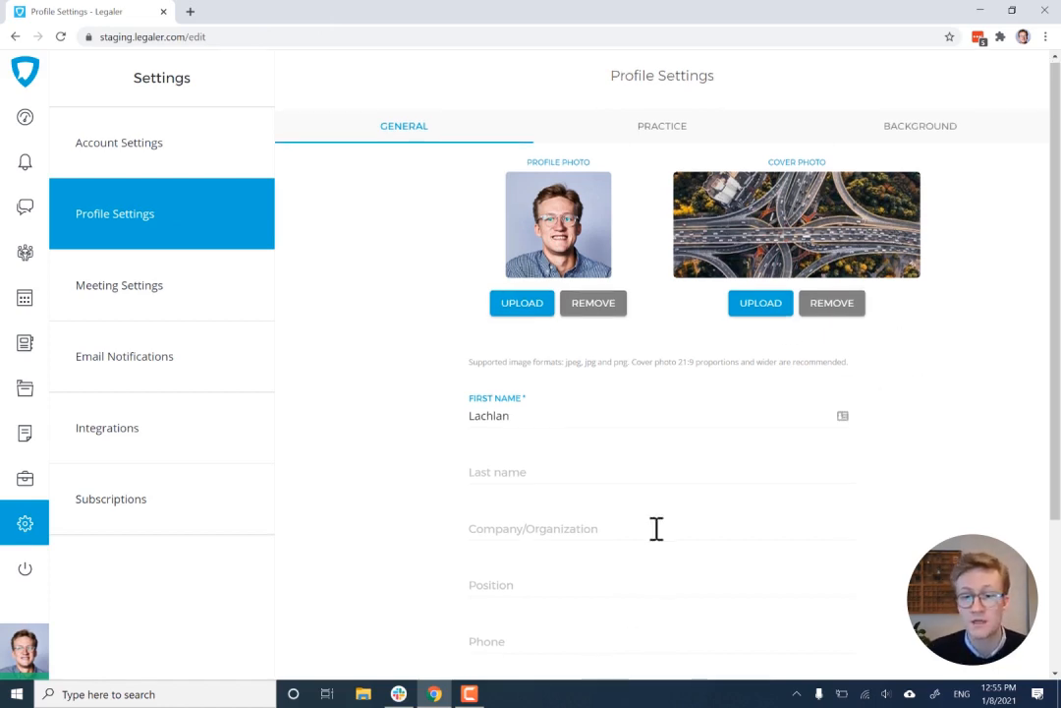
{"action": "left_click", "coordinate": [702, 130]}
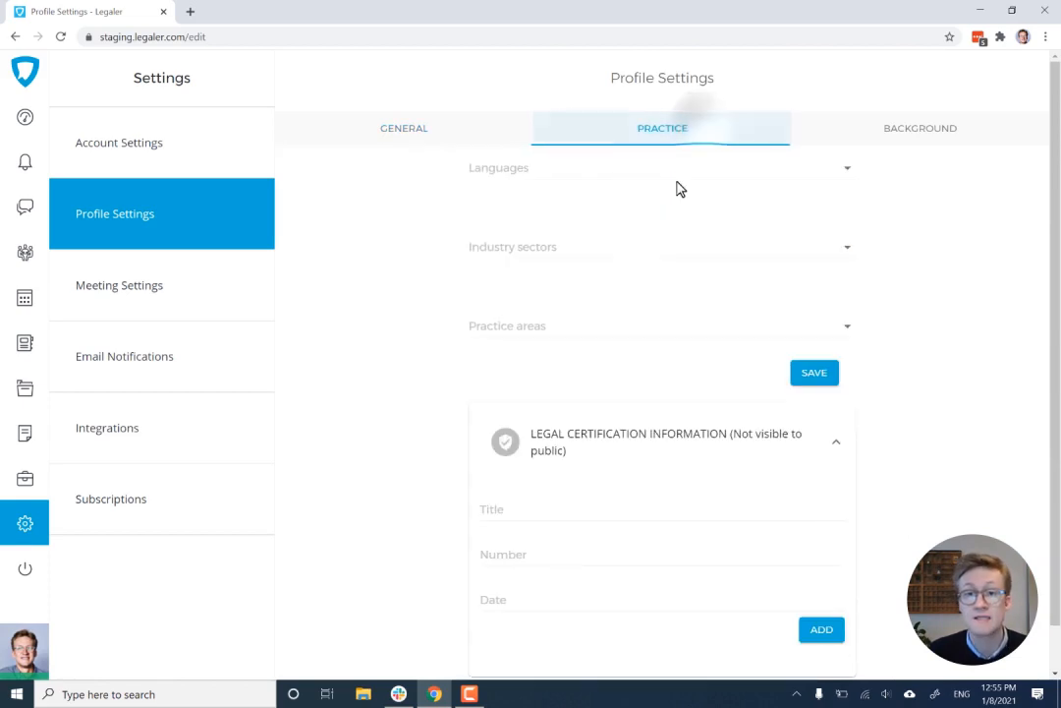
{"action": "left_click", "coordinate": [921, 132]}
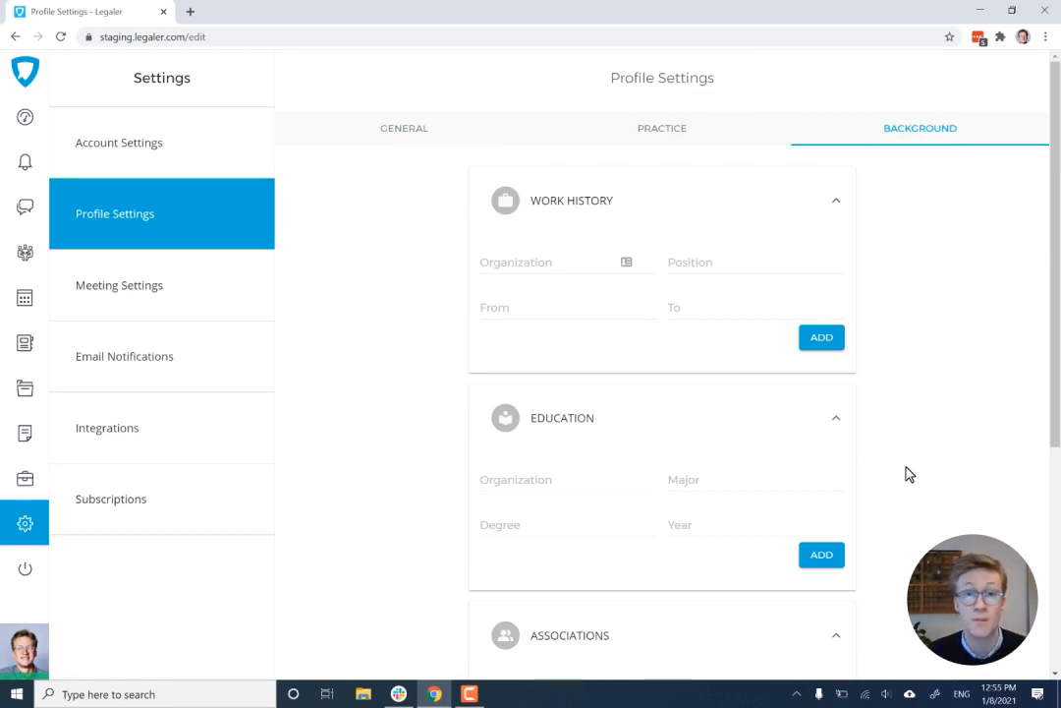
{"action": "left_click", "coordinate": [445, 132]}
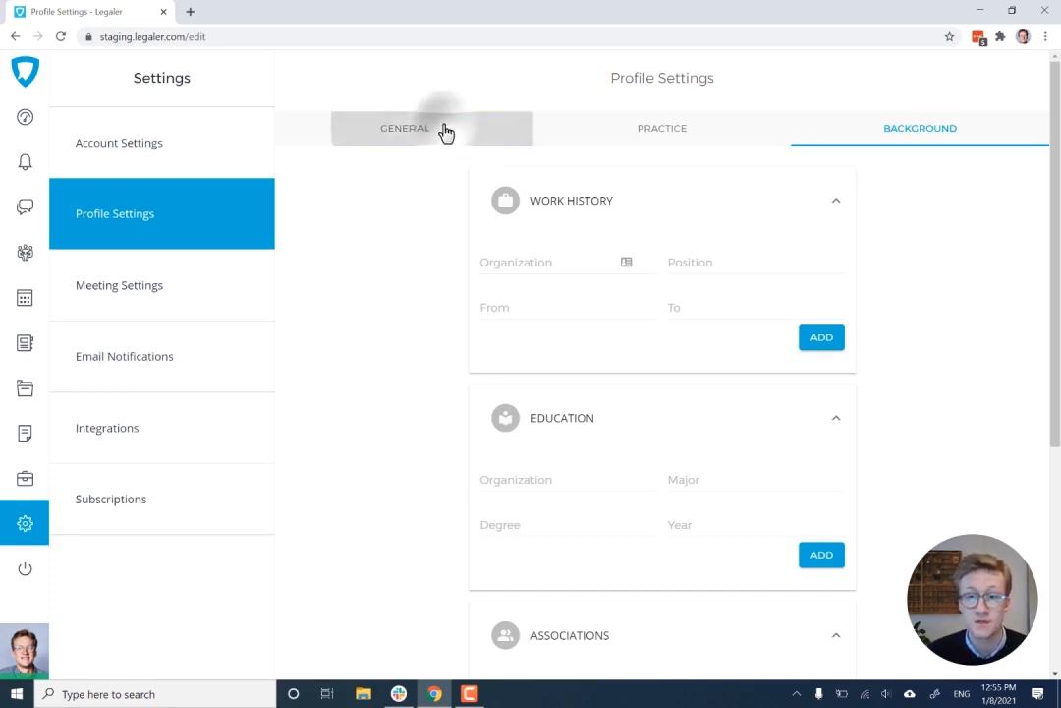
{"action": "scroll", "coordinate": [885, 393], "scroll_direction": "down", "scroll_amount": 3}
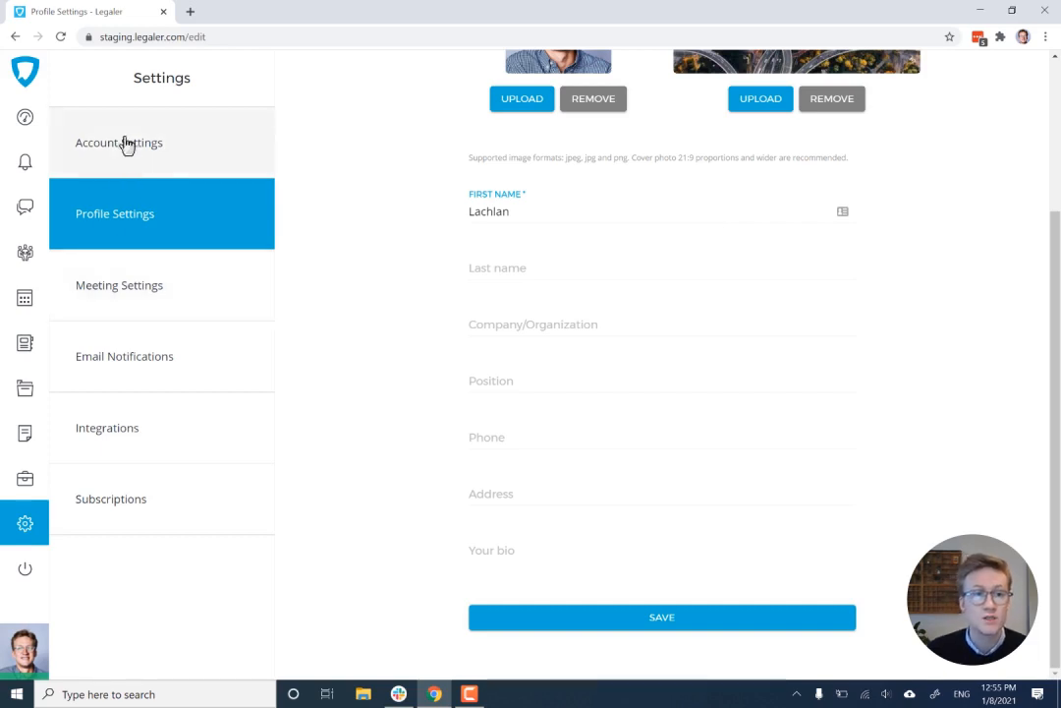
- In the meeting settings, set the end of Friday's weekly availability to 03:00 PM
{"action": "left_click", "coordinate": [145, 305]}
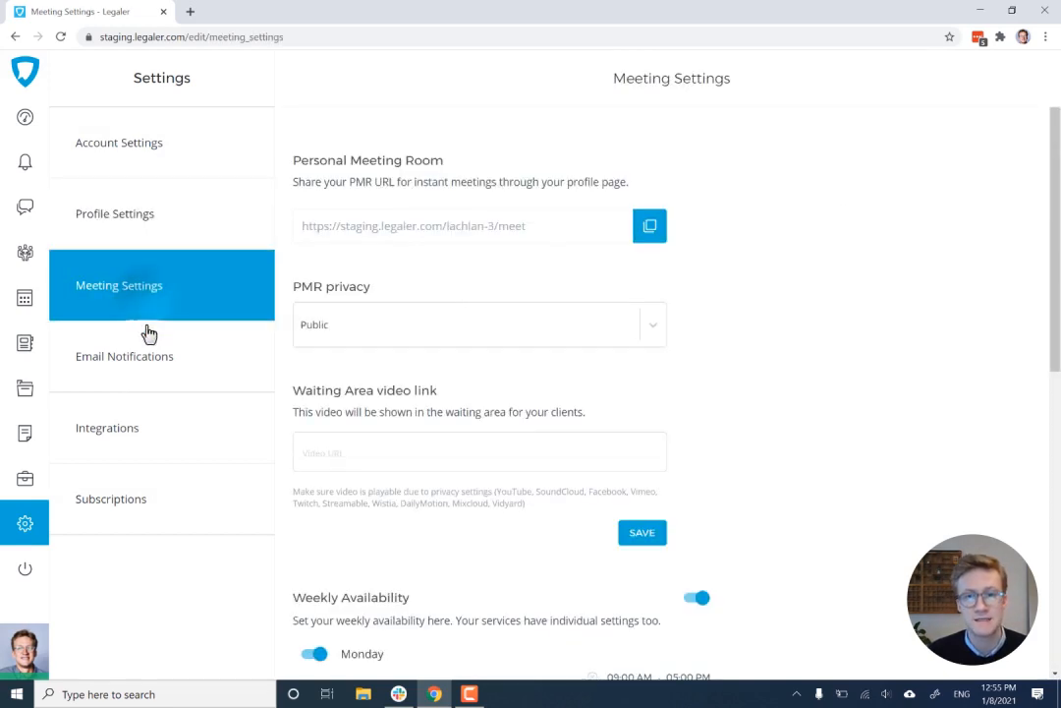
{"action": "scroll", "coordinate": [914, 359], "scroll_direction": "down", "scroll_amount": 5}
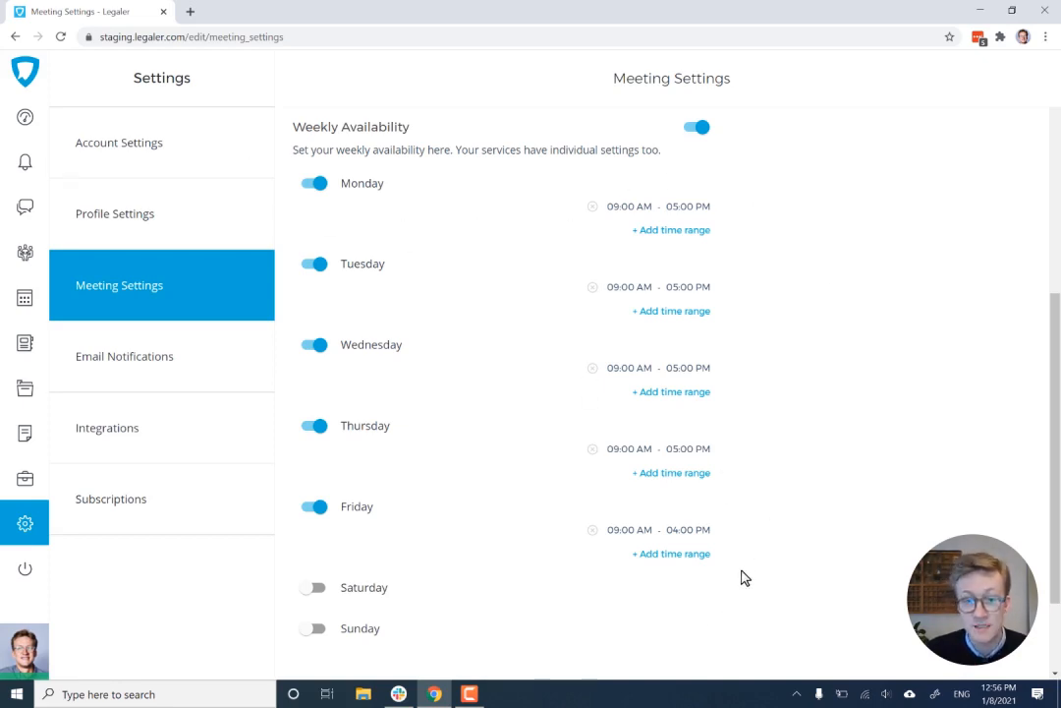
{"action": "left_click", "coordinate": [688, 533]}
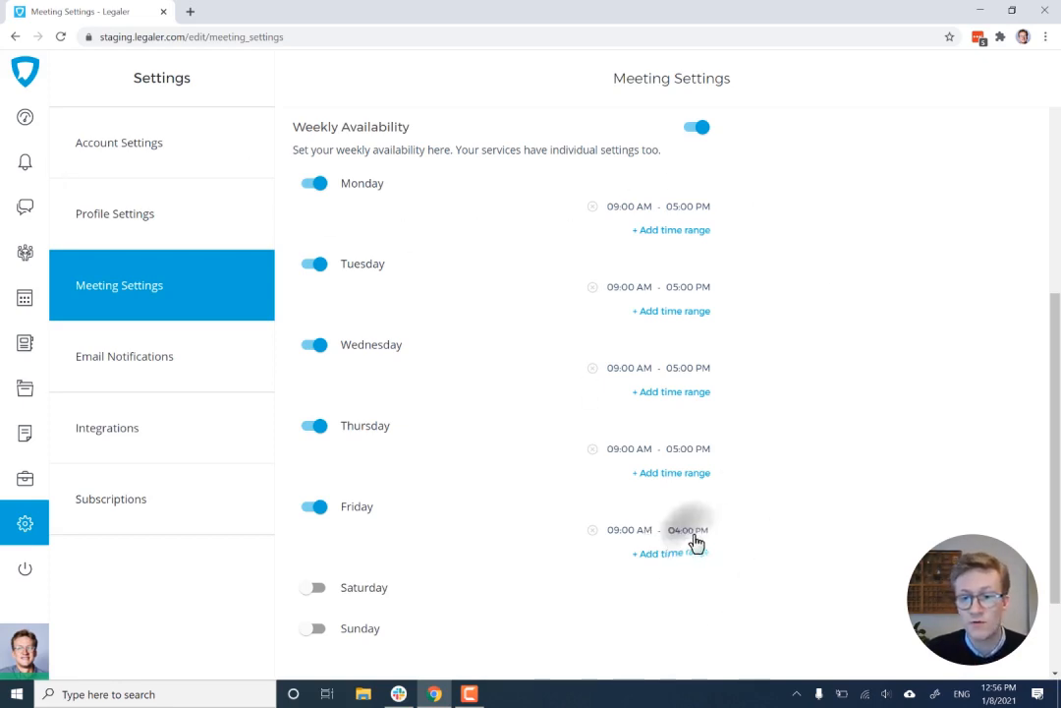
{"action": "left_click", "coordinate": [606, 377]}
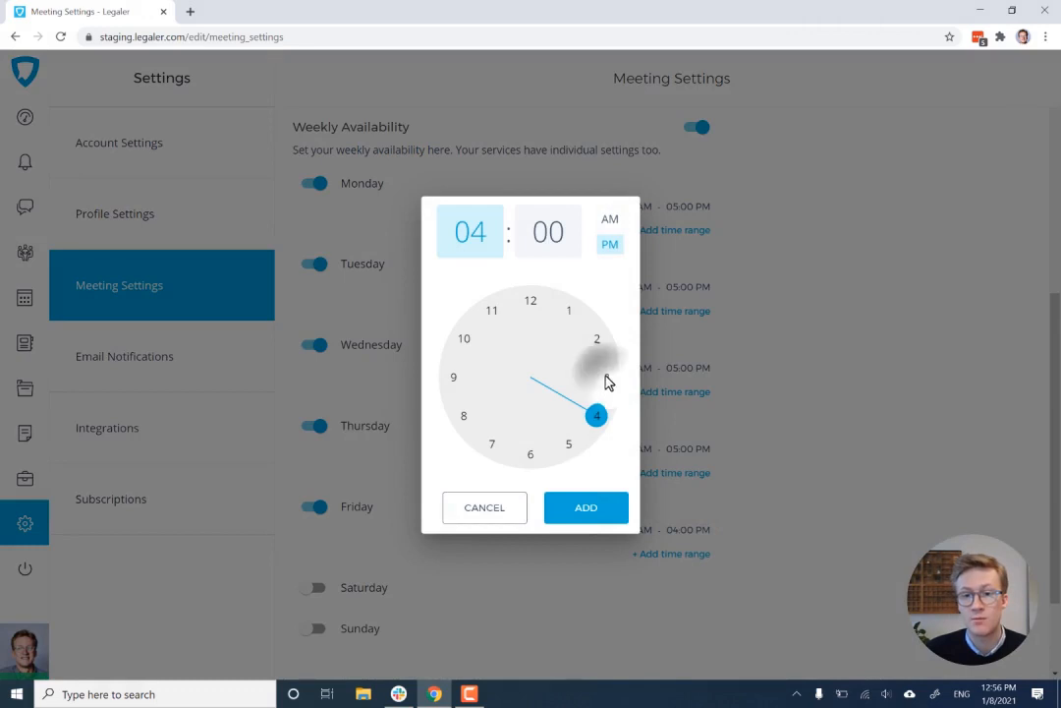
{"action": "left_click", "coordinate": [583, 512]}
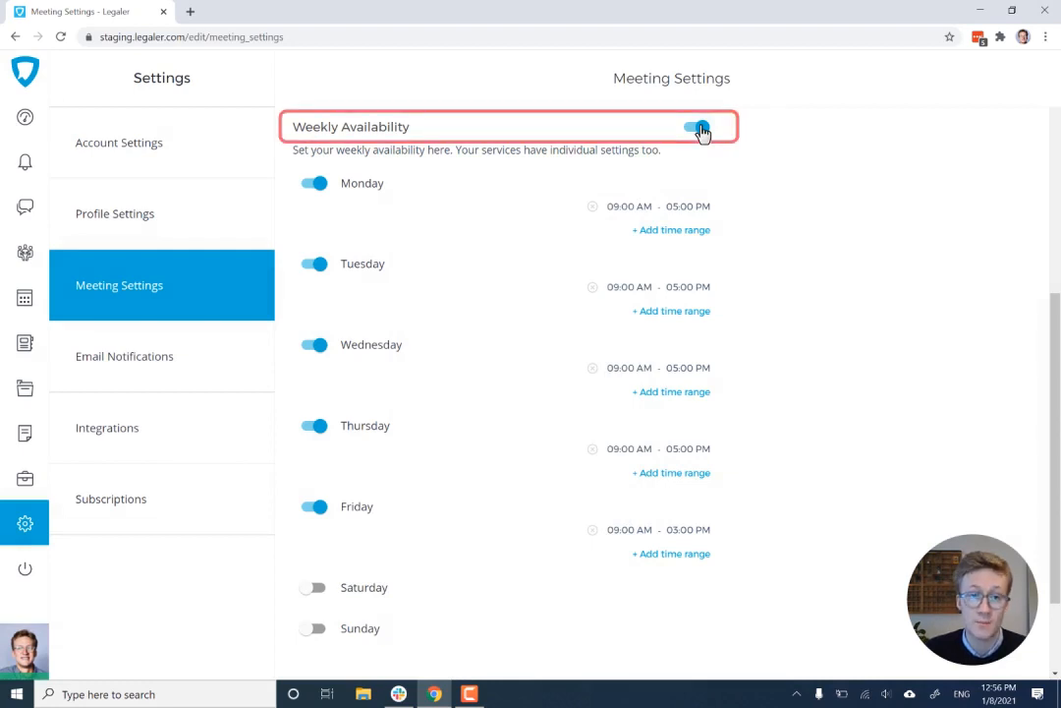
- Switch the weekly availability off and back on
{"action": "left_click", "coordinate": [700, 131]}
{"action": "left_click", "coordinate": [691, 487]}
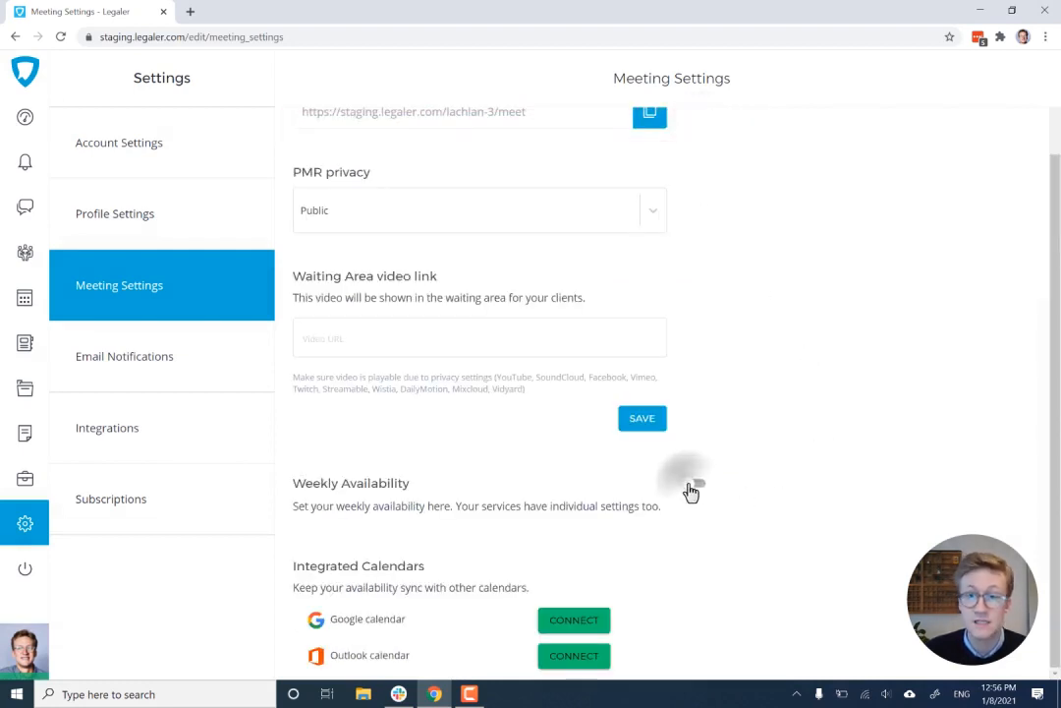
{"action": "scroll", "coordinate": [843, 393], "scroll_direction": "down", "scroll_amount": 4}
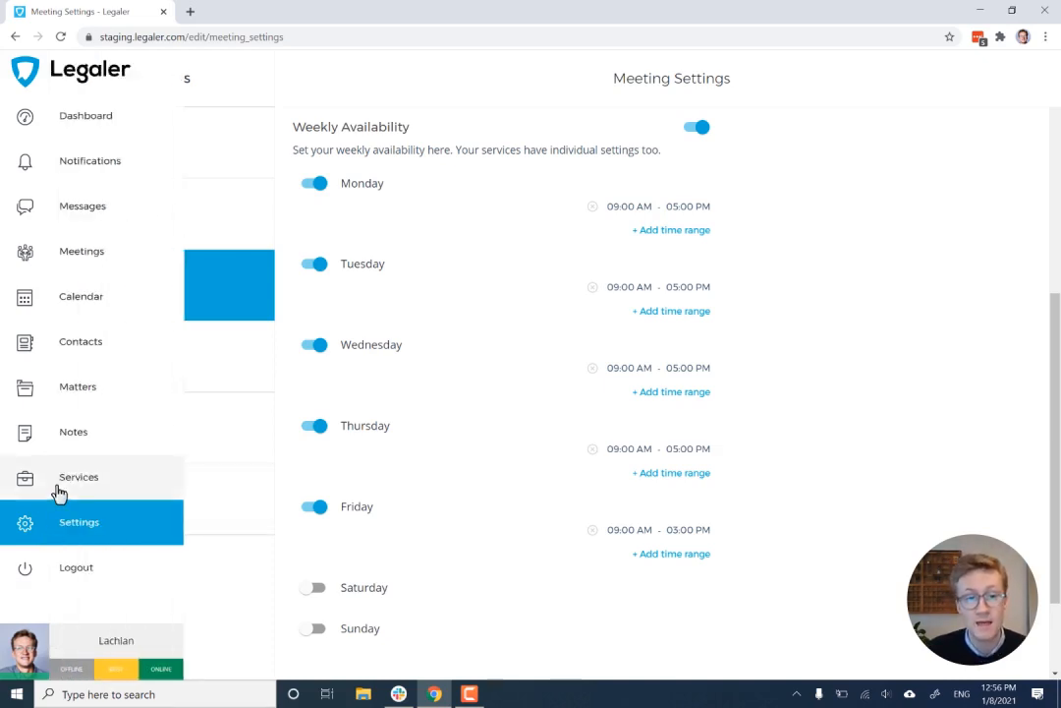
- Start a new service on the services page and title it "Free Consultation"
{"action": "left_click", "coordinate": [59, 491]}
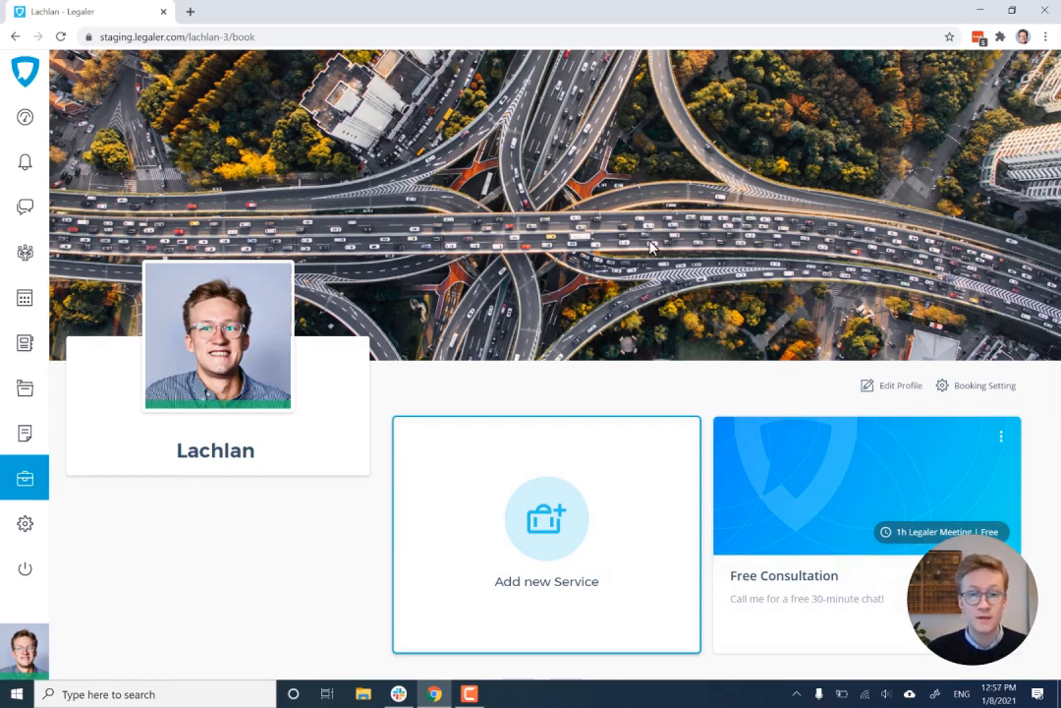
{"action": "mouse_move", "coordinate": [31, 135]}
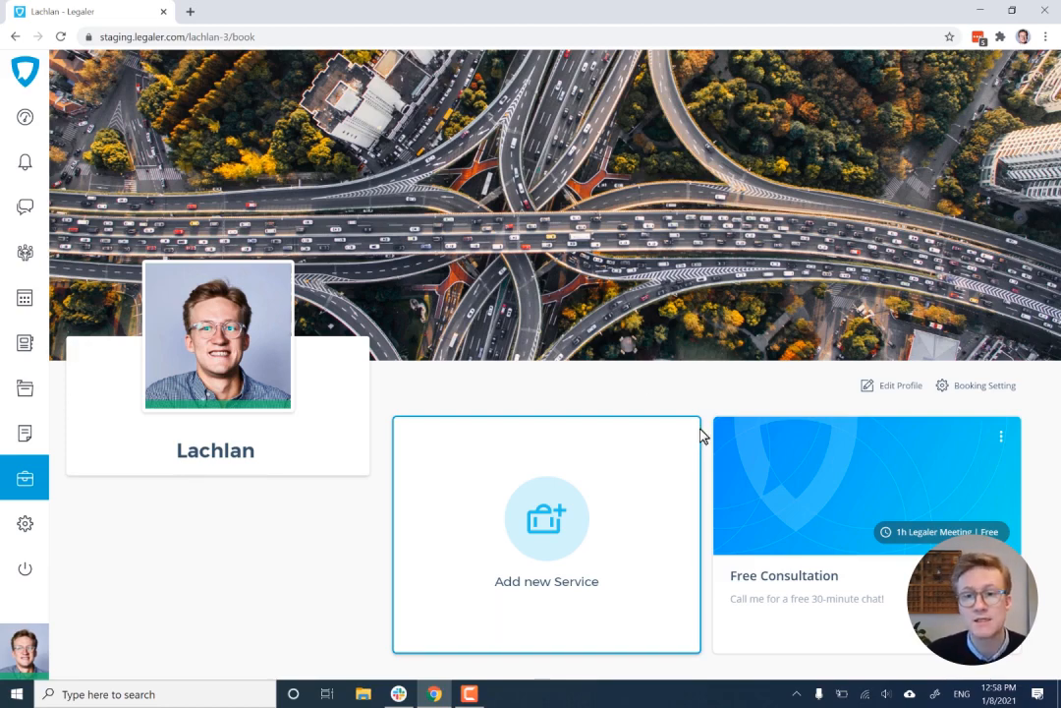
{"action": "left_click", "coordinate": [529, 540]}
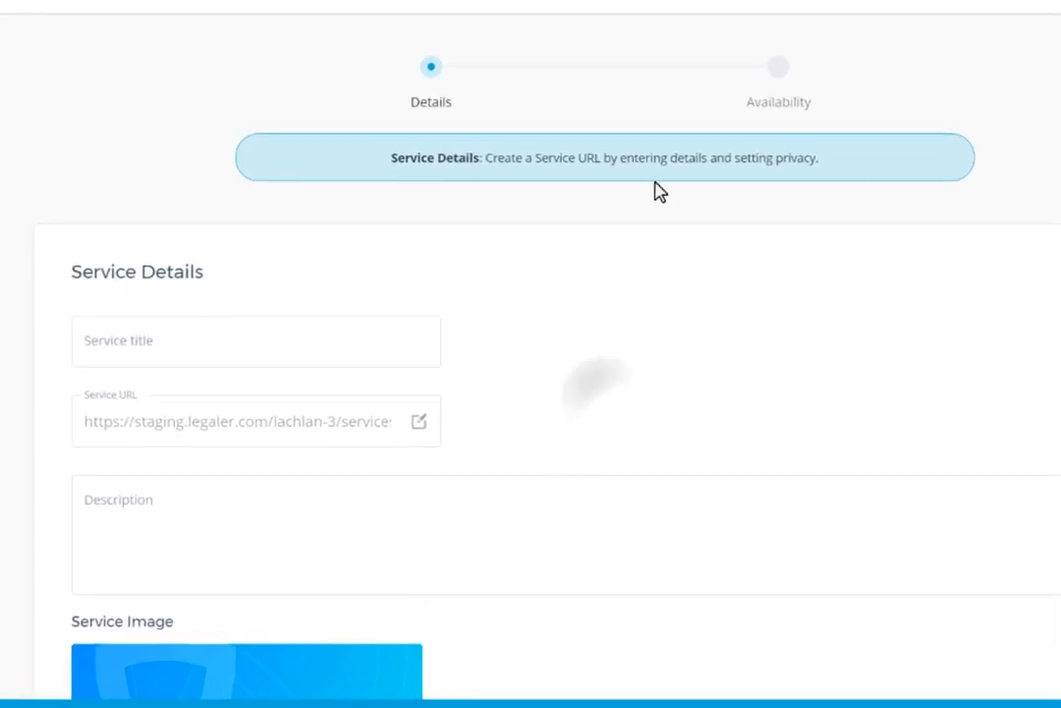
{"action": "left_click", "coordinate": [253, 332]}
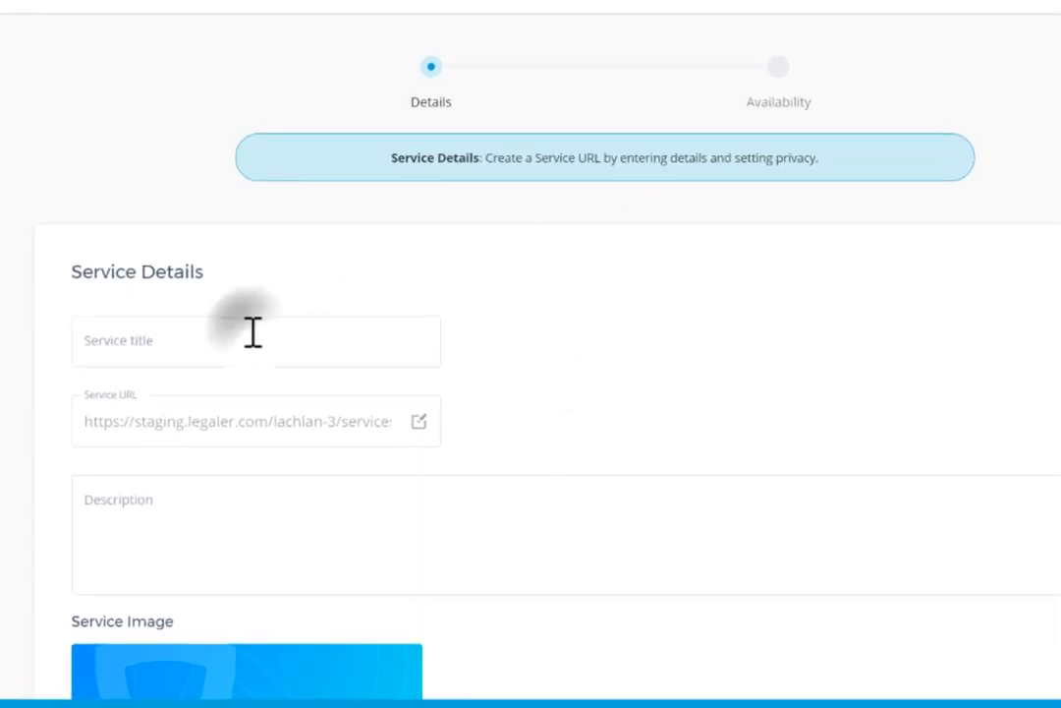
{"action": "type", "text": "Free Consultation"}
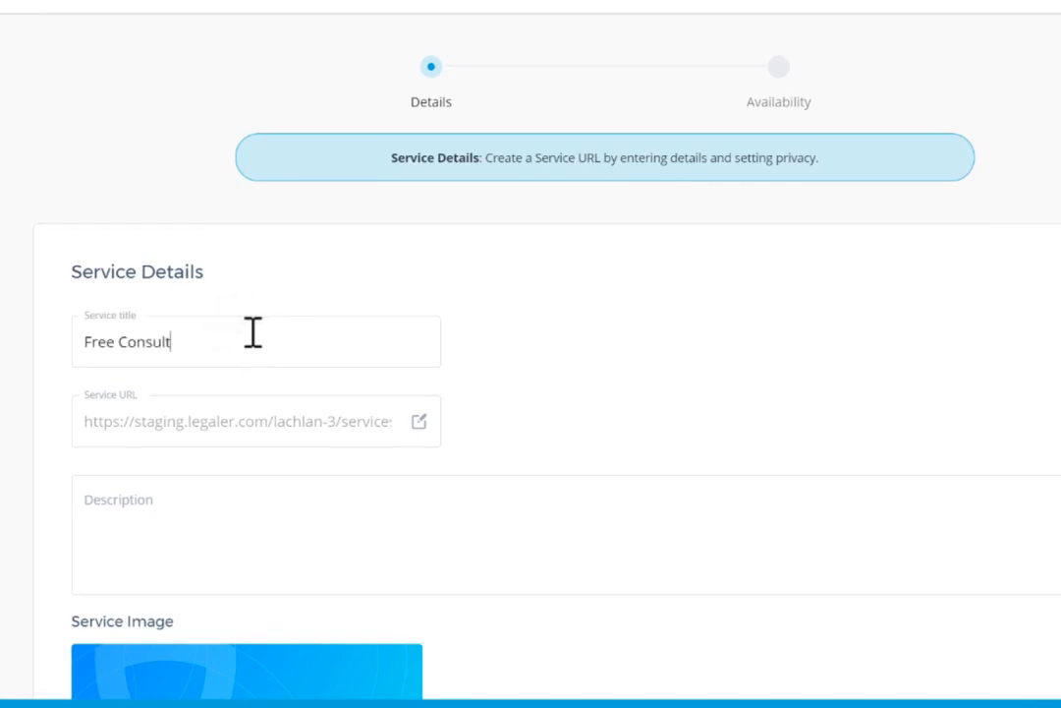
- Enter the service description "Call me for a free discussion about your legal issue and I'll see if I can help!"
{"action": "left_click", "coordinate": [368, 531]}
{"action": "scroll", "coordinate": [367, 531], "scroll_direction": "down", "scroll_amount": 2}
{"action": "type", "text": "Call me "}
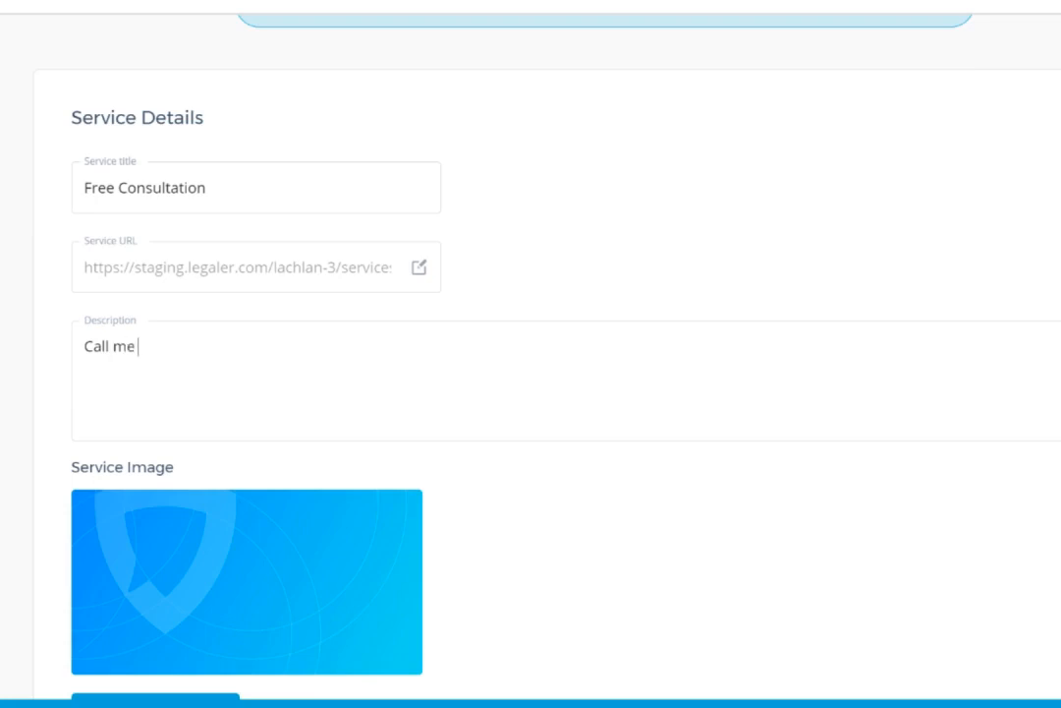
{"action": "type", "text": "for a free discussion about your"}
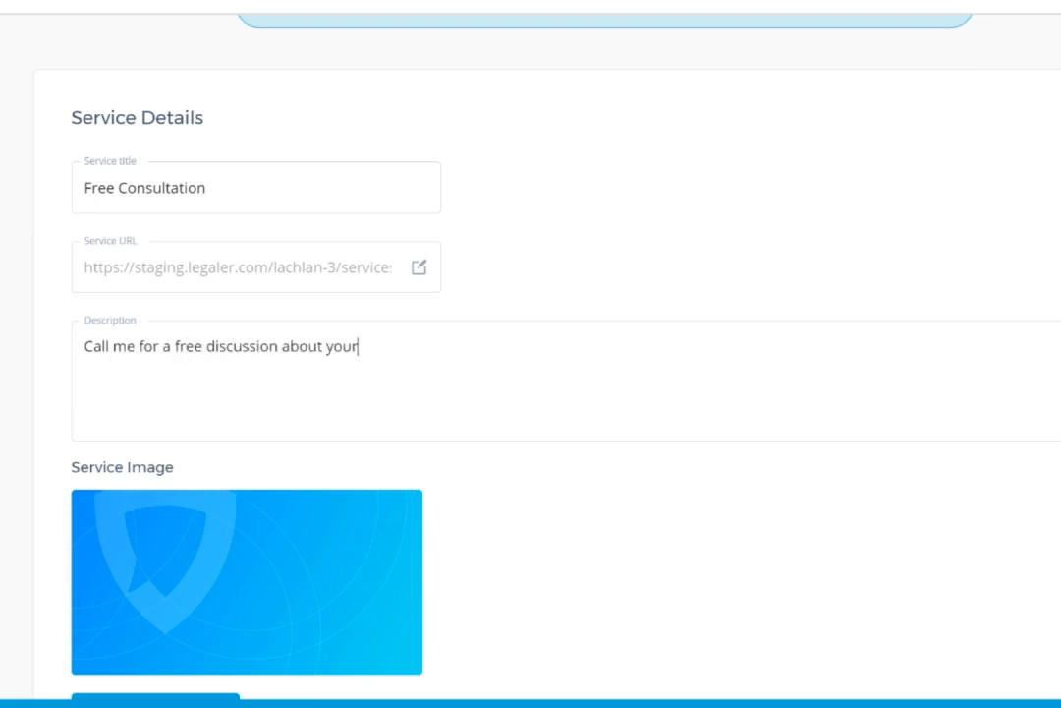
{"action": "type", "text": " legal issue and I'll see if I can help!"}
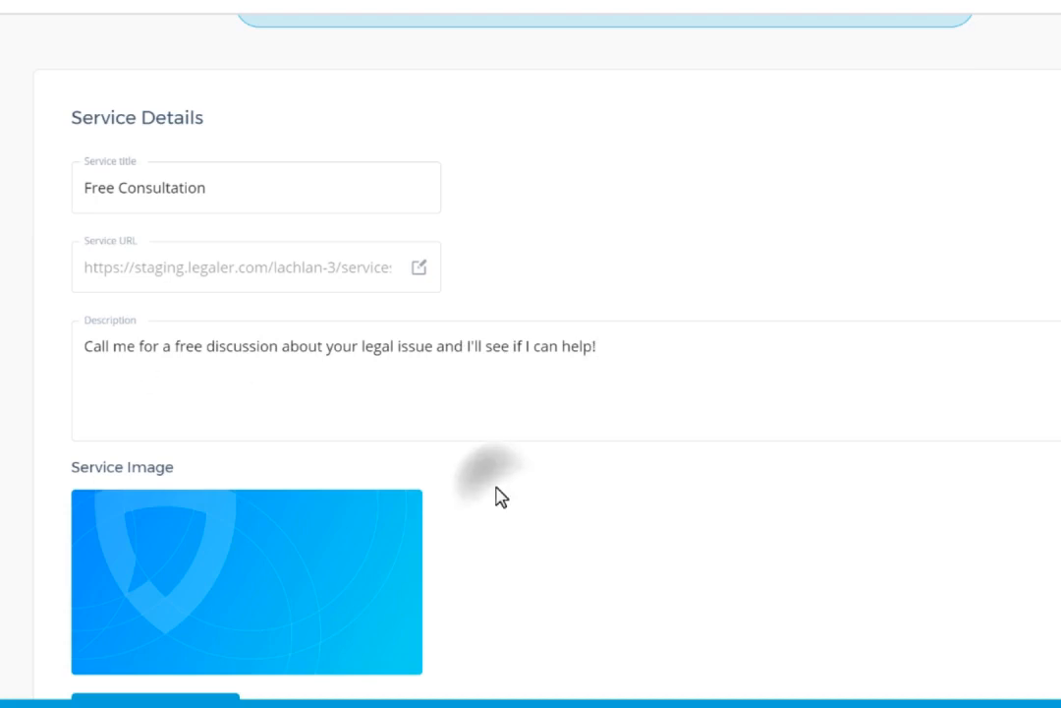
- Add a 30 min session variation to the service, leaving its price empty so that it is free
{"action": "scroll", "coordinate": [485, 415], "scroll_direction": "down", "scroll_amount": 3}
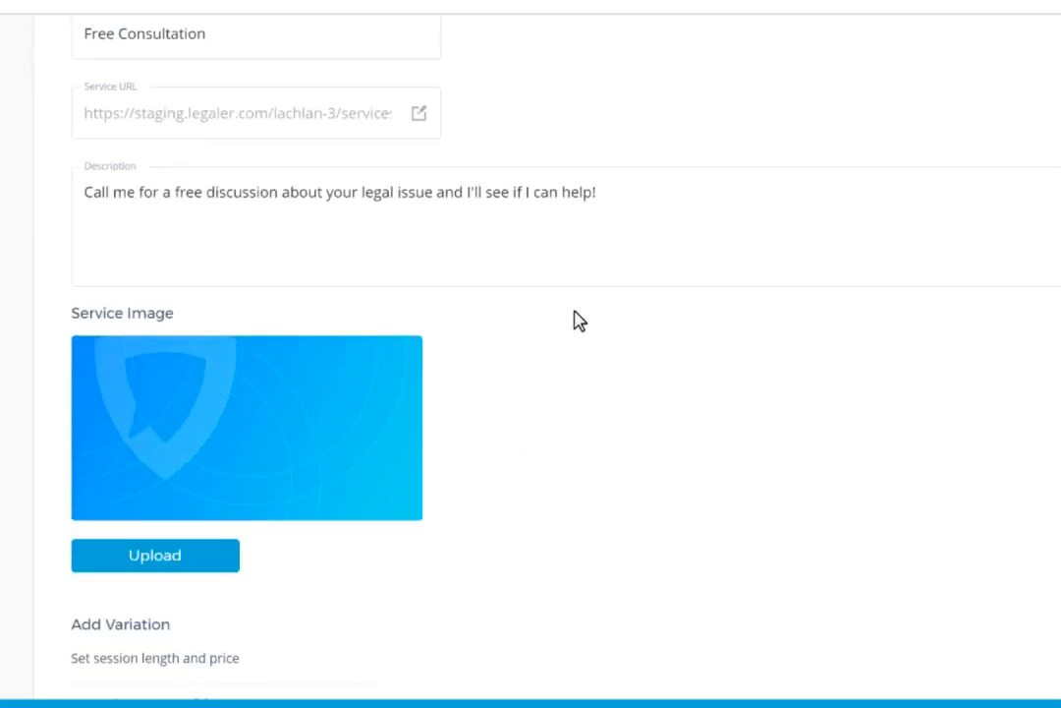
{"action": "scroll", "coordinate": [299, 407], "scroll_direction": "down", "scroll_amount": 3}
{"action": "scroll", "coordinate": [301, 411], "scroll_direction": "down", "scroll_amount": 2}
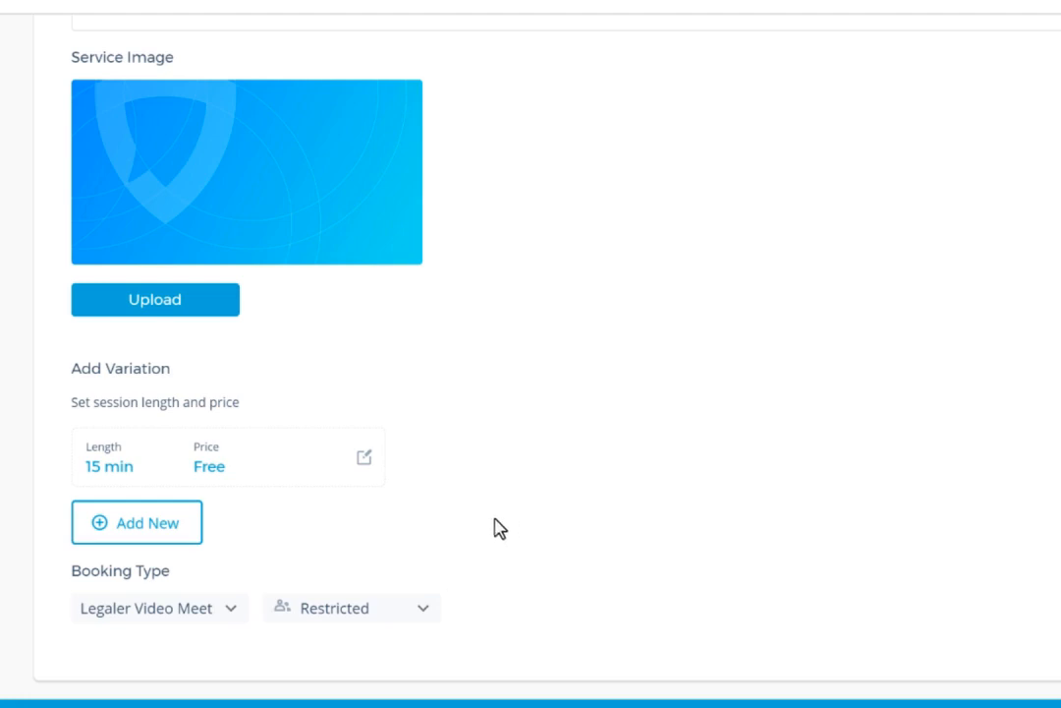
{"action": "left_click", "coordinate": [144, 525]}
{"action": "left_click", "coordinate": [549, 311]}
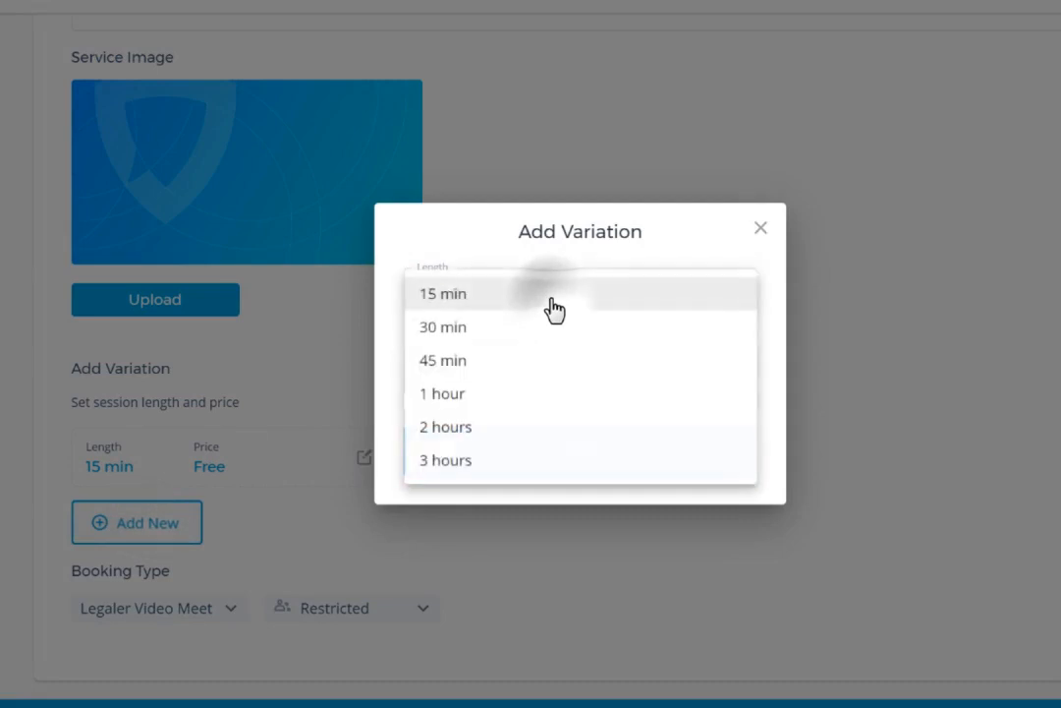
{"action": "left_click", "coordinate": [535, 339]}
{"action": "left_click", "coordinate": [518, 365]}
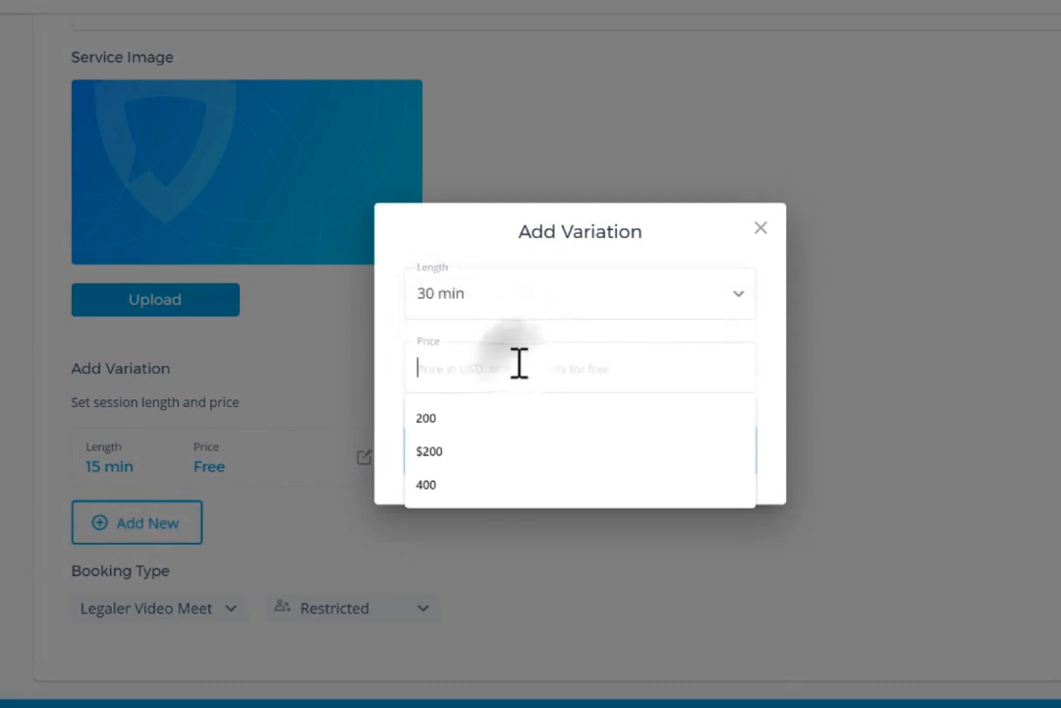
{"action": "type", "text": "200"}
{"action": "key", "text": "BackSpace"}
{"action": "key", "text": "BackSpace"}
{"action": "key", "text": "BackSpace"}
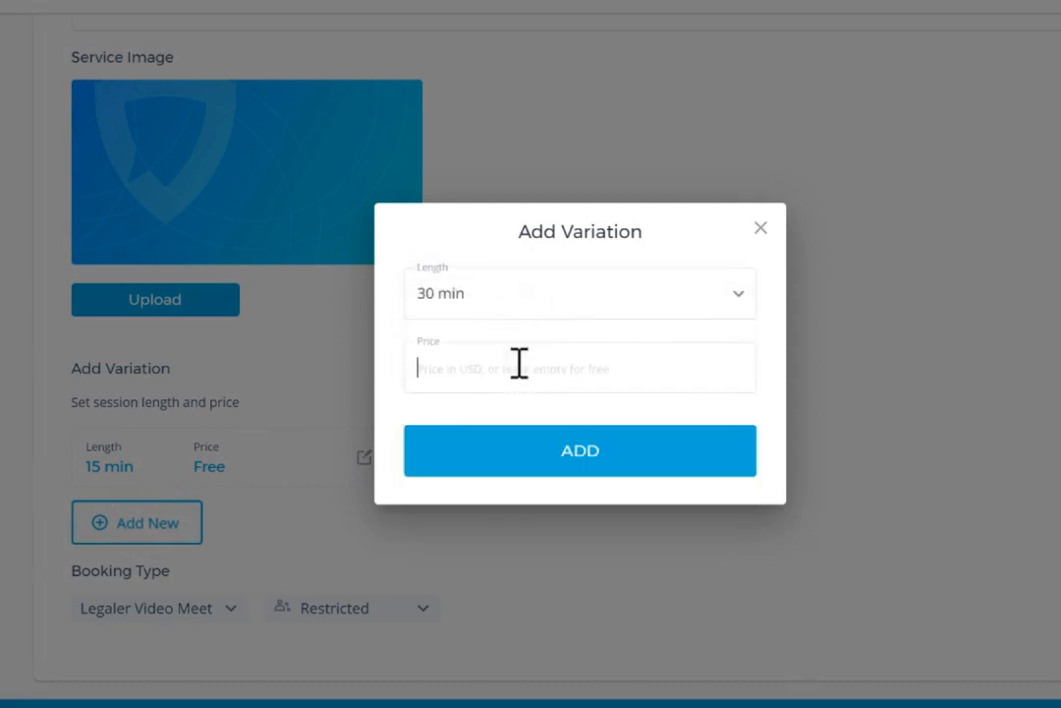
{"action": "left_click", "coordinate": [558, 449]}
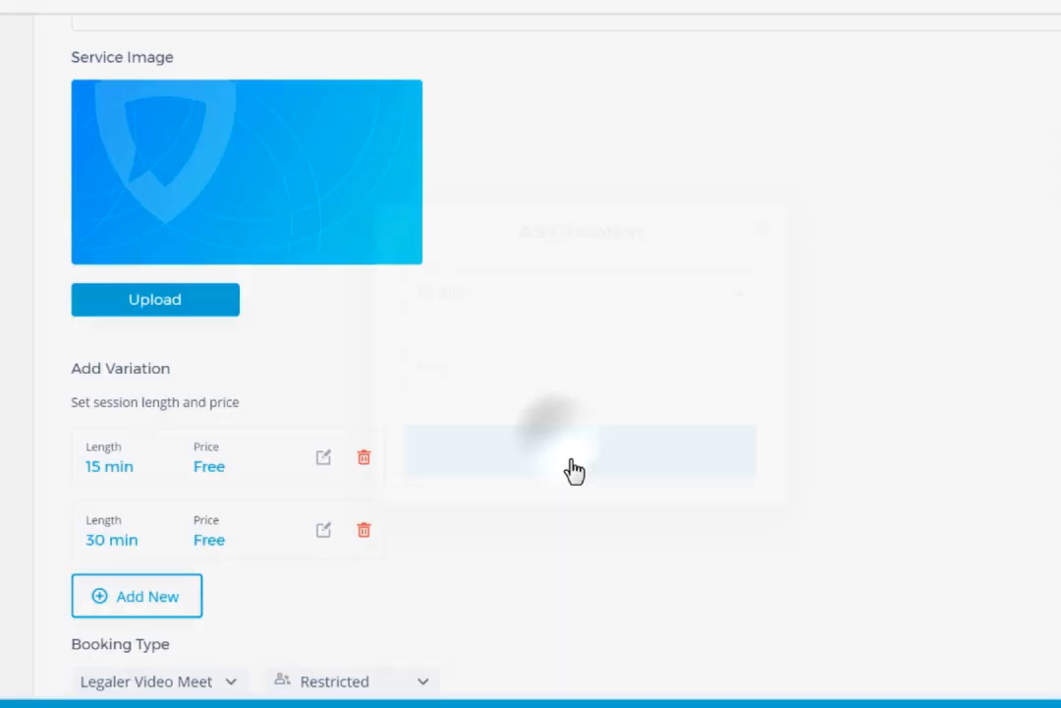
- Set the service's booking type to Unrestricted and continue to its availability settings
{"action": "scroll", "coordinate": [742, 492], "scroll_direction": "down", "scroll_amount": 1}
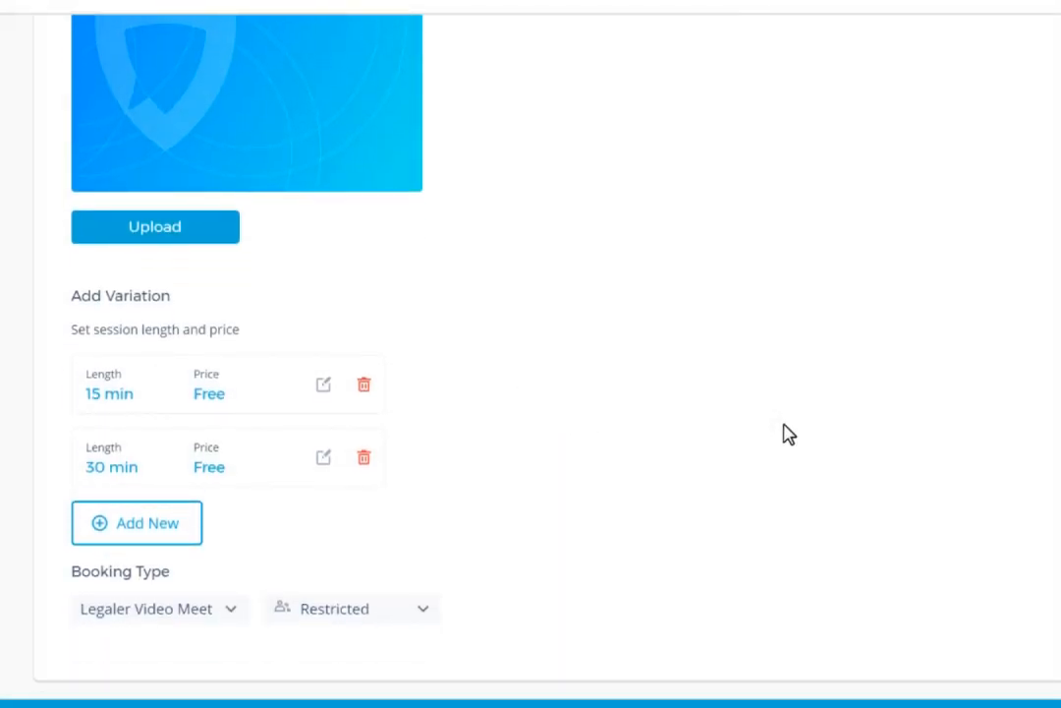
{"action": "scroll", "coordinate": [420, 629], "scroll_direction": "down", "scroll_amount": 1}
{"action": "left_click", "coordinate": [417, 560]}
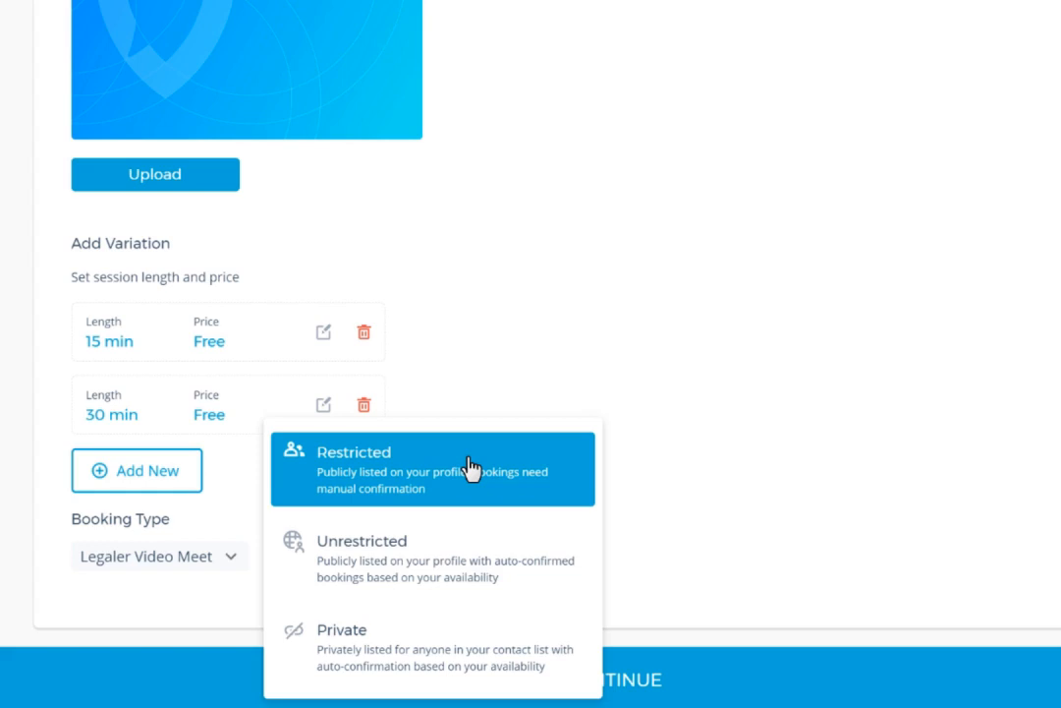
{"action": "left_click", "coordinate": [461, 559]}
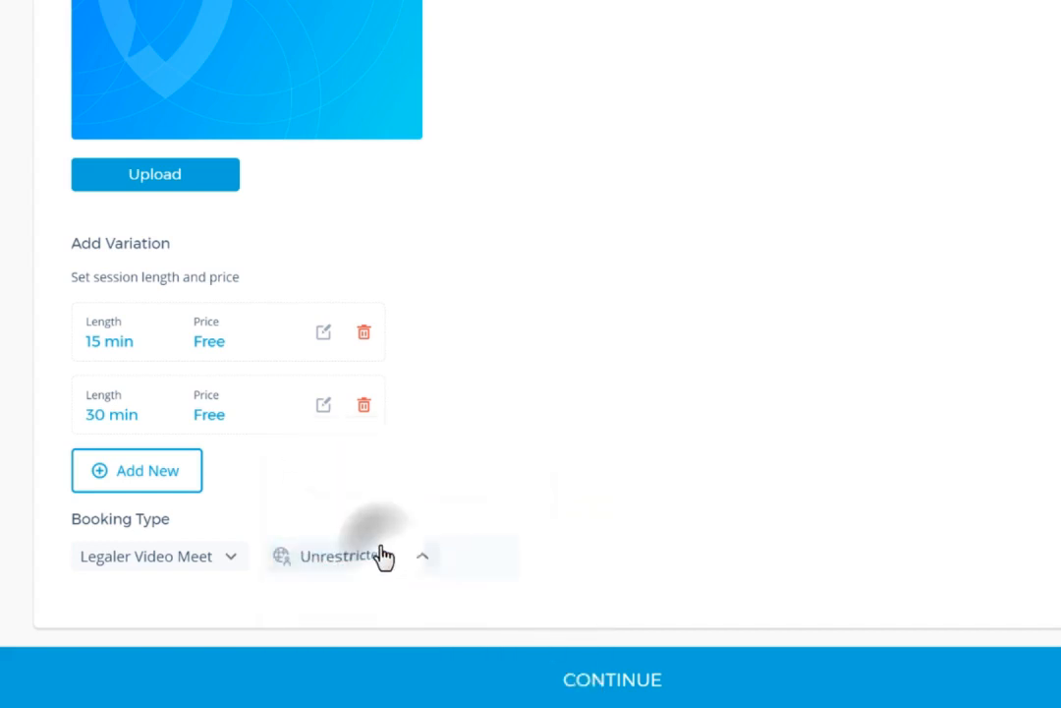
{"action": "left_click", "coordinate": [450, 558]}
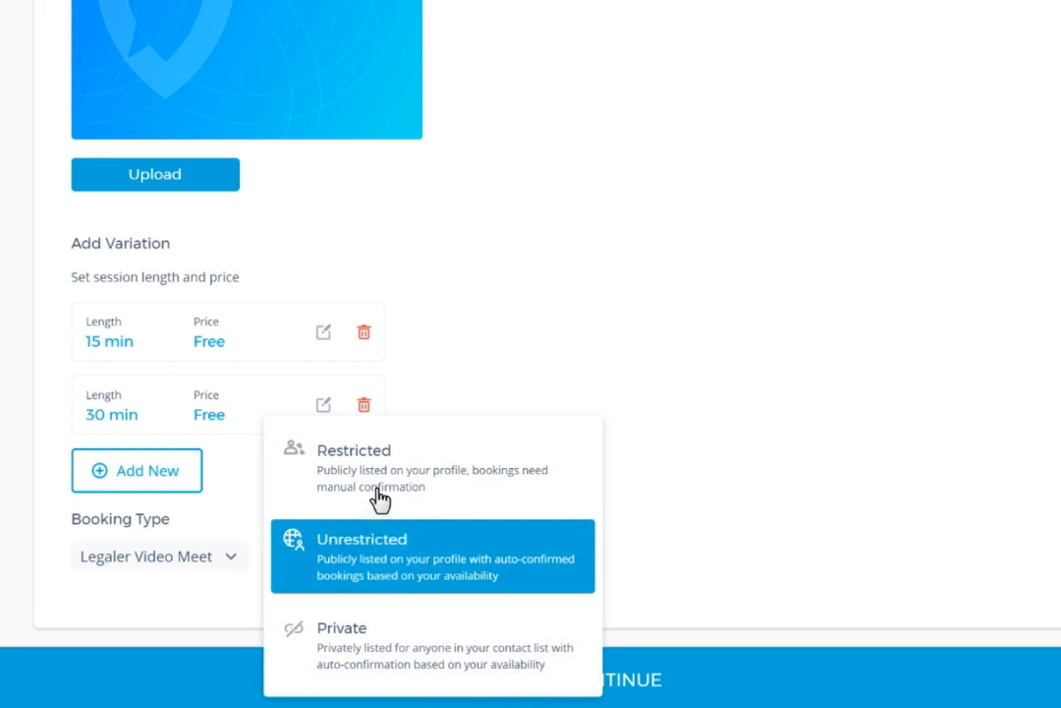
{"action": "left_click", "coordinate": [541, 573]}
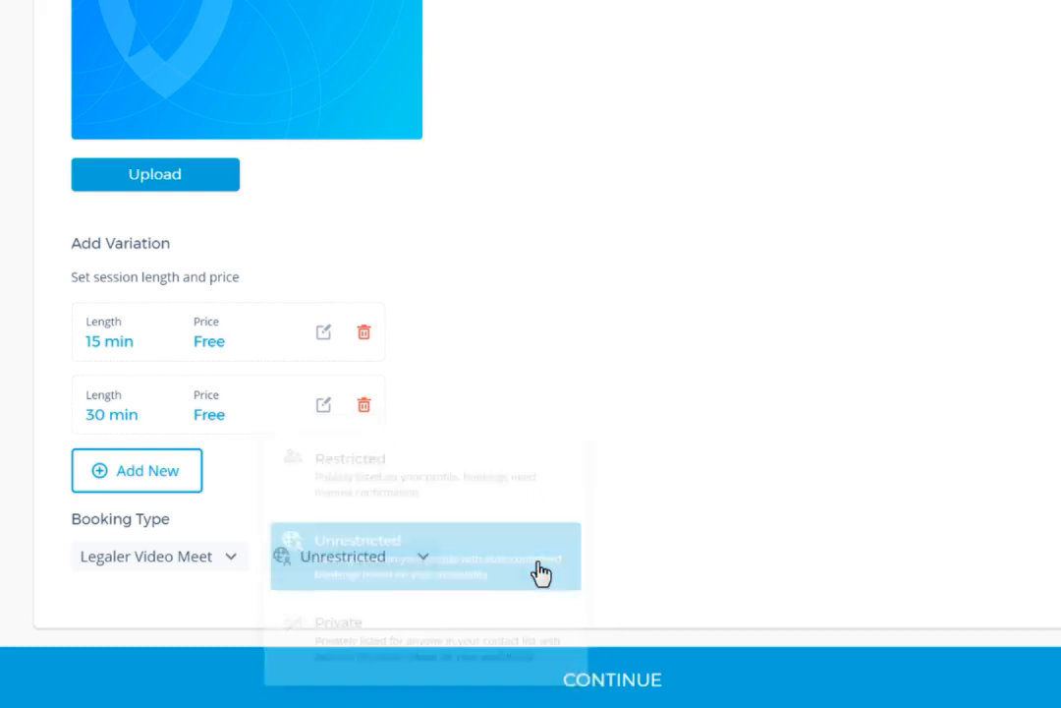
{"action": "scroll", "coordinate": [610, 590], "scroll_direction": "up", "scroll_amount": 8}
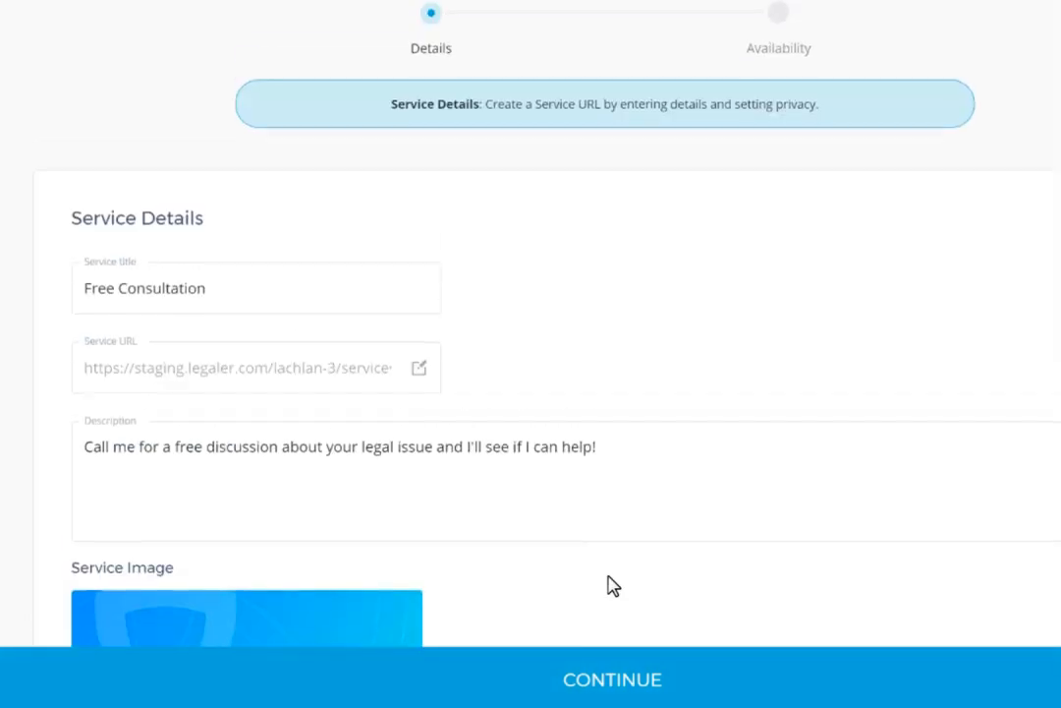
{"action": "scroll", "coordinate": [607, 585], "scroll_direction": "down", "scroll_amount": 8}
{"action": "left_click", "coordinate": [611, 681]}
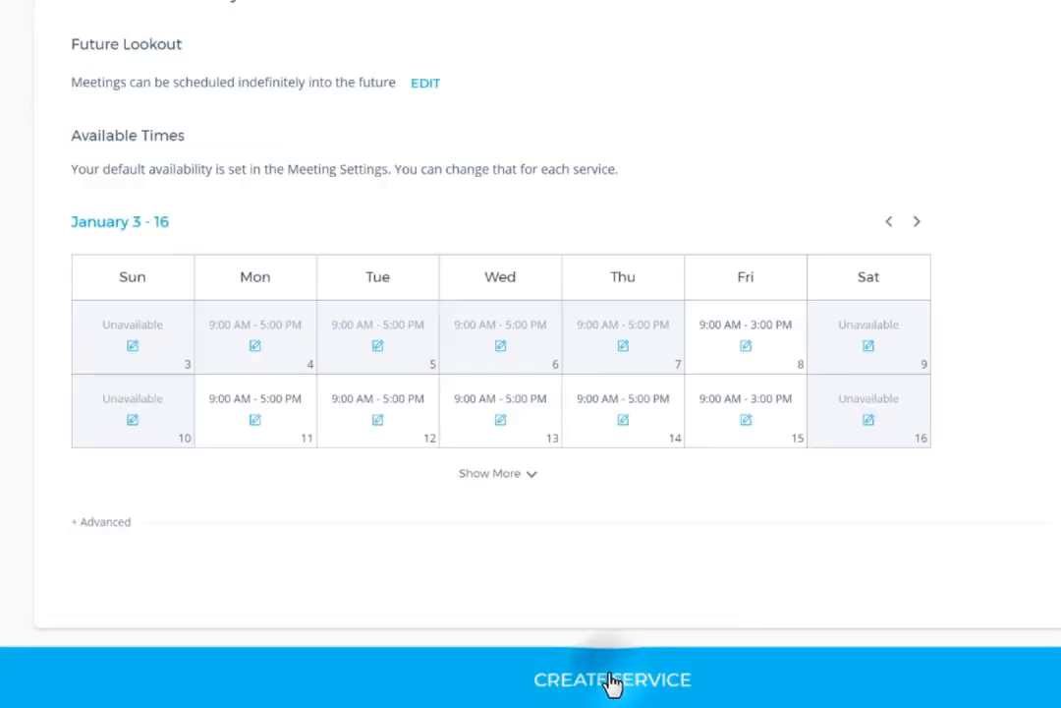
- Set the service's future lookout to a period of 60 rolling days
{"action": "scroll", "coordinate": [770, 489], "scroll_direction": "up", "scroll_amount": 3}
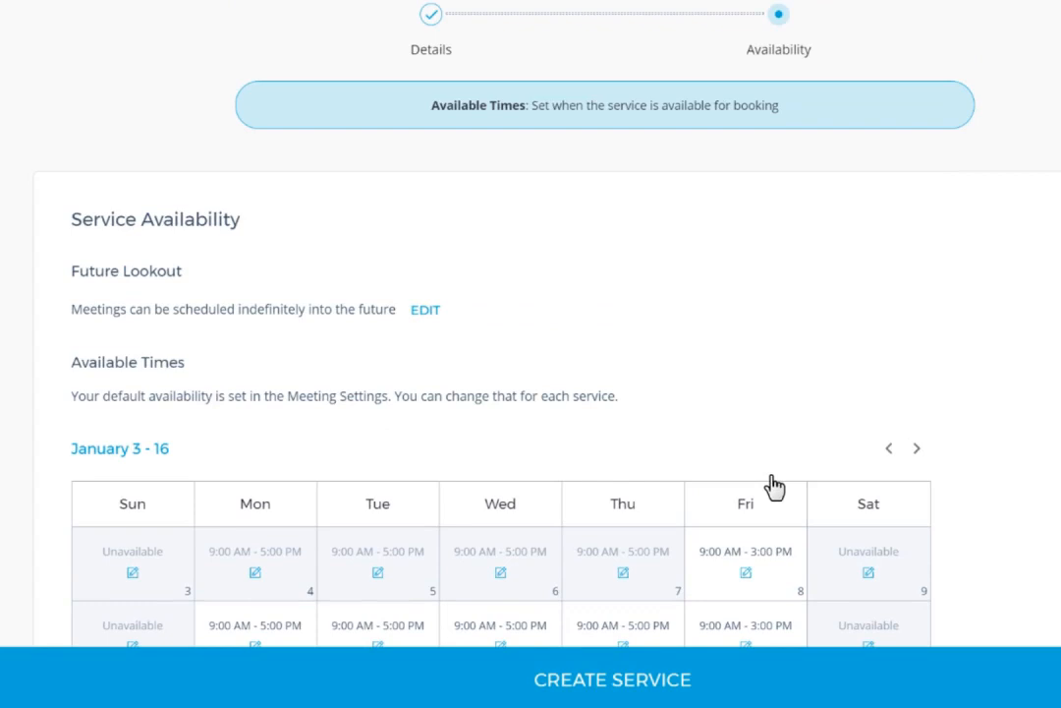
{"action": "scroll", "coordinate": [773, 484], "scroll_direction": "down", "scroll_amount": 1}
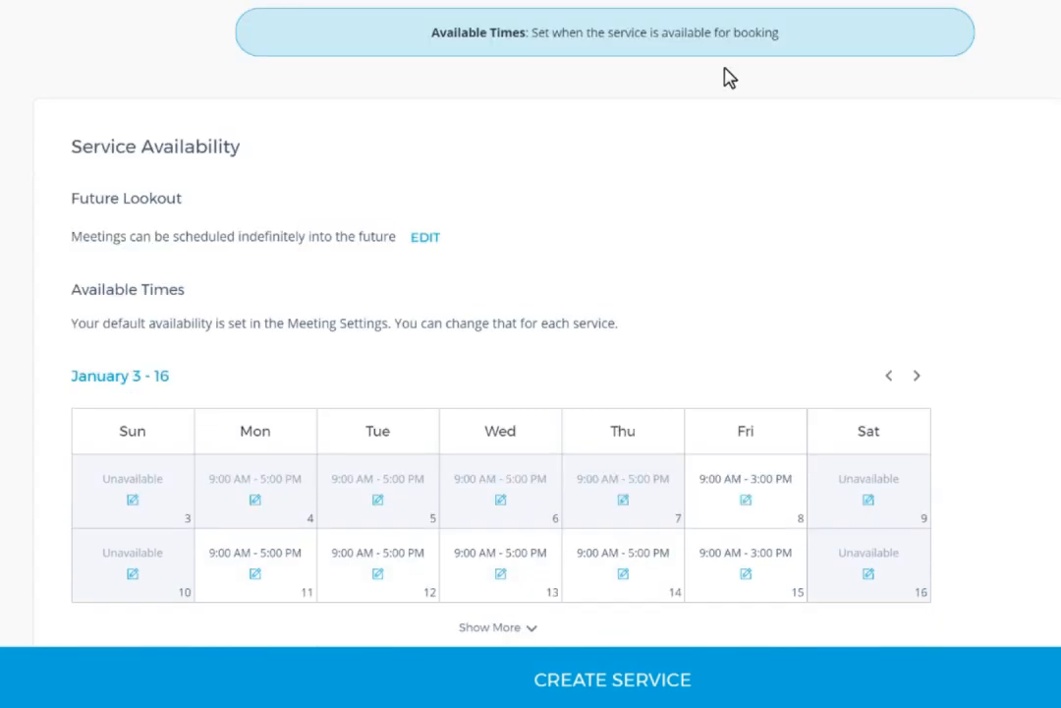
{"action": "left_click", "coordinate": [422, 237]}
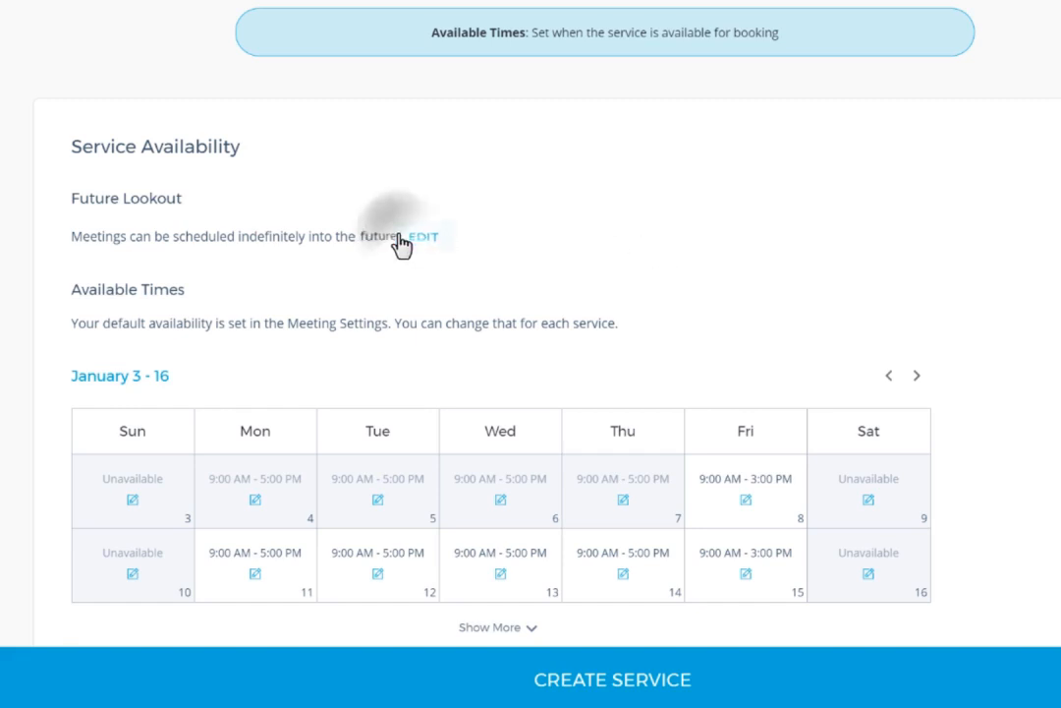
{"action": "left_click", "coordinate": [511, 258]}
{"action": "left_click", "coordinate": [521, 182]}
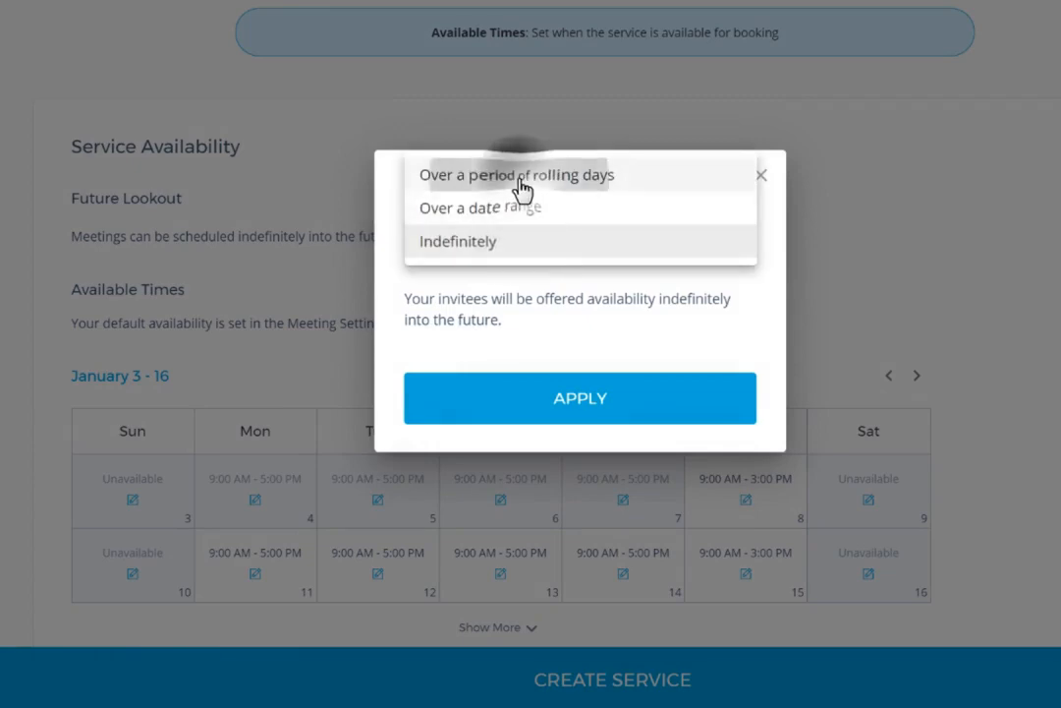
{"action": "left_click", "coordinate": [570, 435]}
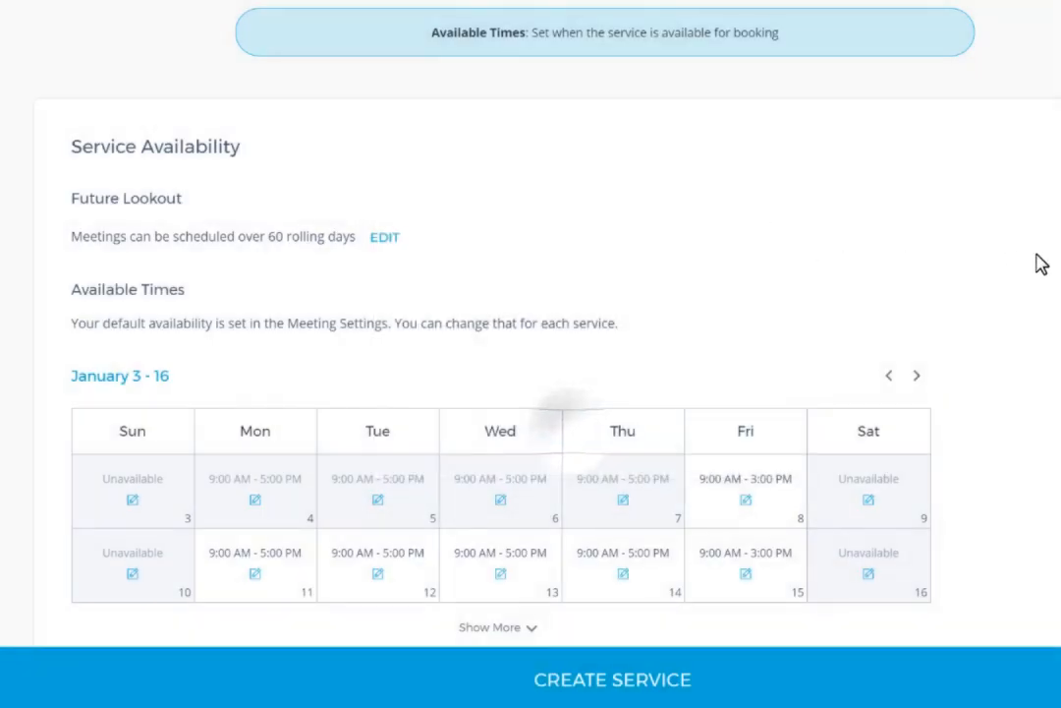
- Mark the service as unavailable on all Fridays, starting from the January 8 entry
{"action": "scroll", "coordinate": [1042, 264], "scroll_direction": "down", "scroll_amount": 3}
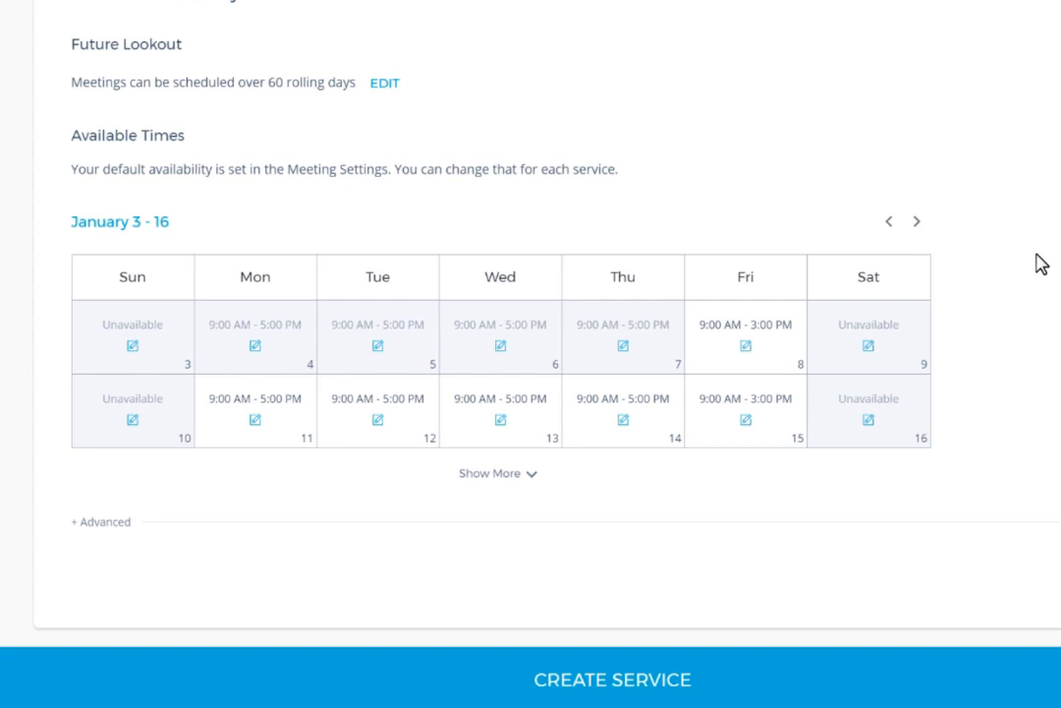
{"action": "left_click", "coordinate": [747, 350]}
{"action": "left_click", "coordinate": [422, 291]}
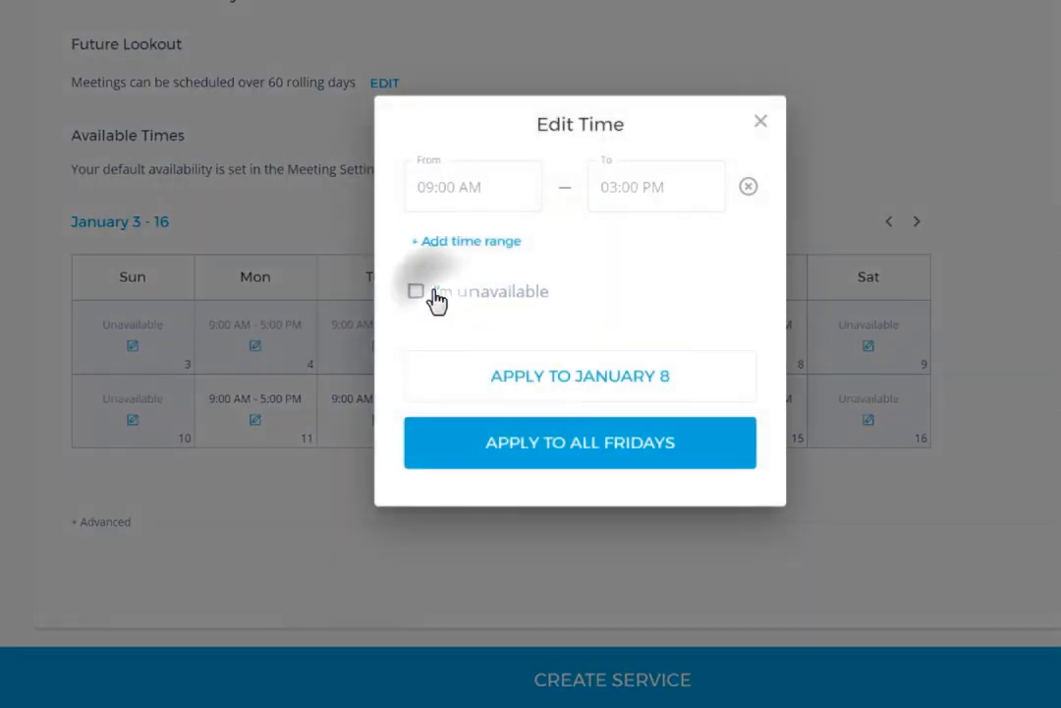
{"action": "left_click", "coordinate": [592, 455]}
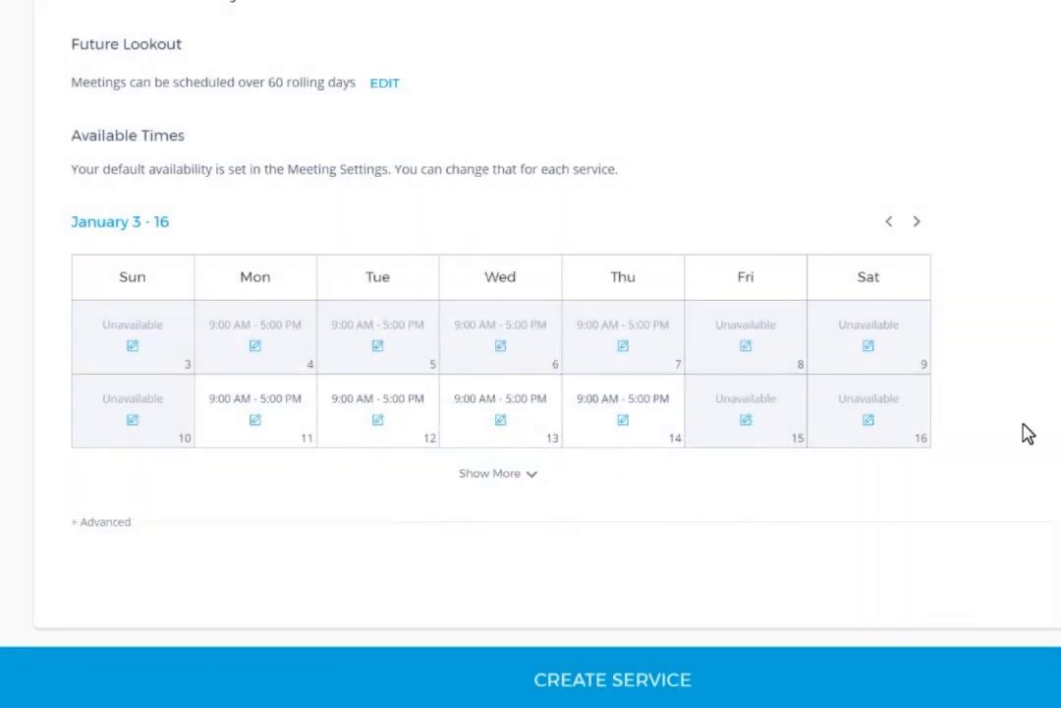
- Set the minimum scheduling notice in the advanced availability options to 120 minutes
{"action": "left_click", "coordinate": [106, 521]}
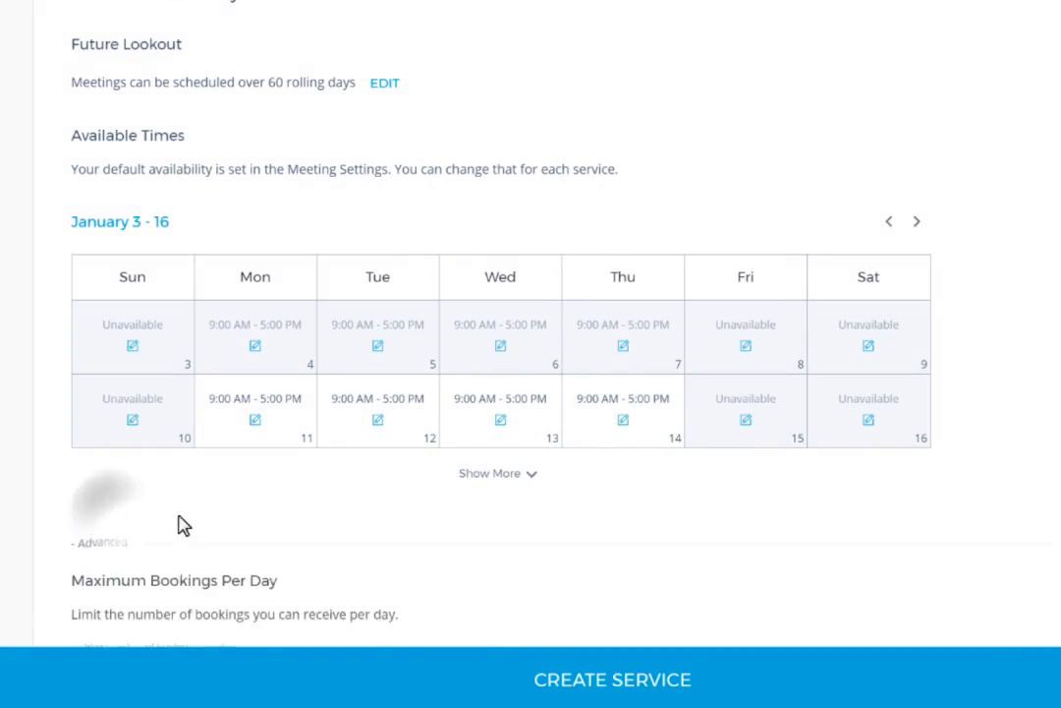
{"action": "scroll", "coordinate": [888, 387], "scroll_direction": "down", "scroll_amount": 5}
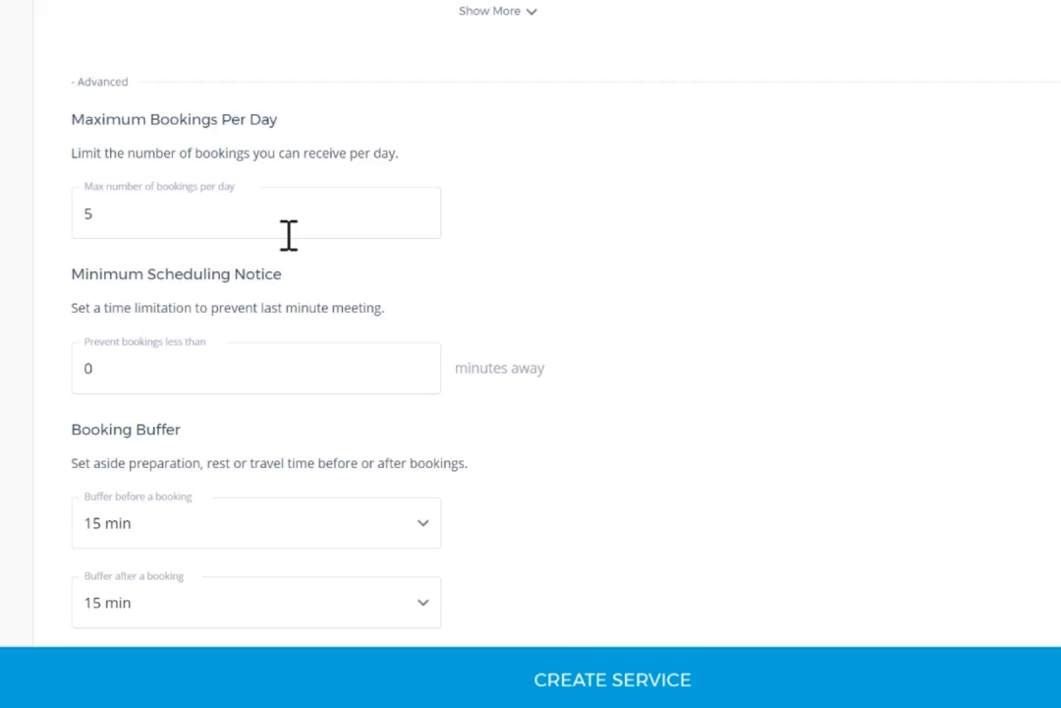
{"action": "left_click", "coordinate": [605, 203]}
{"action": "left_click", "coordinate": [215, 386]}
{"action": "key", "text": "BackSpace"}
{"action": "type", "text": "120"}
{"action": "left_click", "coordinate": [797, 278]}
- Set the booking buffers before and after a booking to 30 min each
{"action": "scroll", "coordinate": [801, 284], "scroll_direction": "down", "scroll_amount": 2}
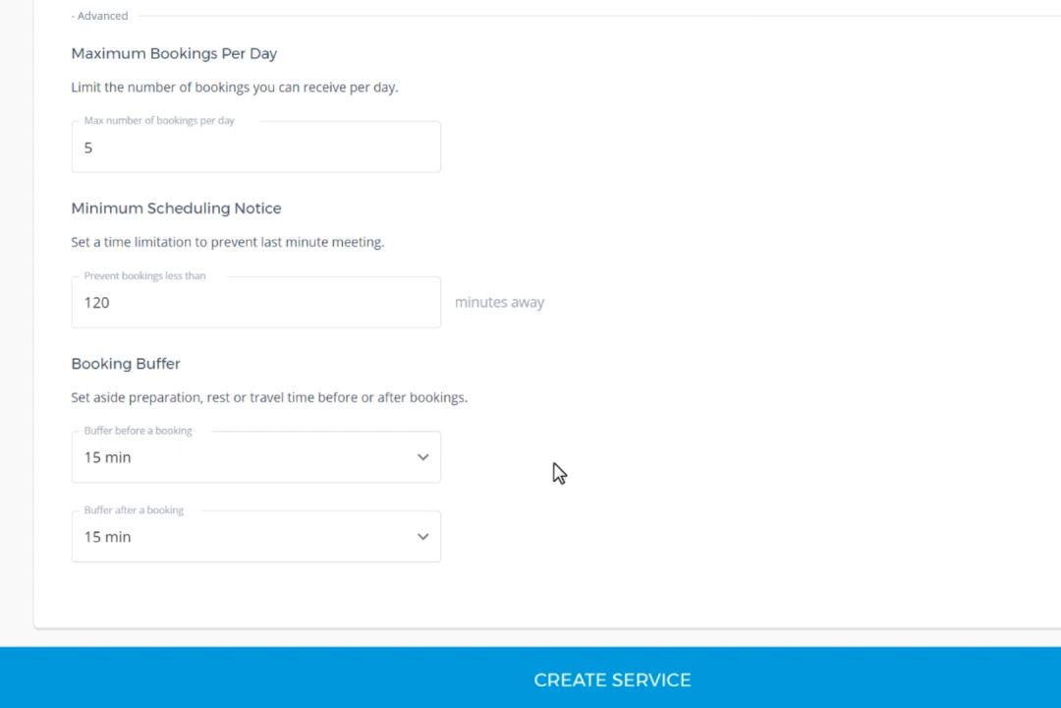
{"action": "left_click", "coordinate": [383, 457]}
{"action": "left_click", "coordinate": [316, 497]}
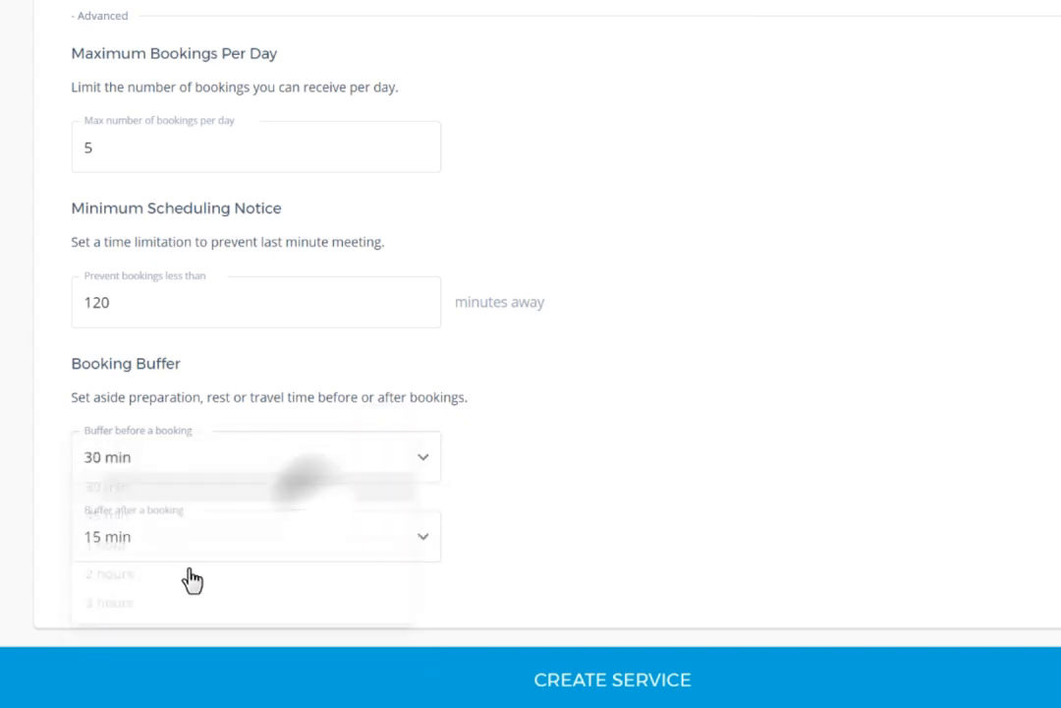
{"action": "left_click", "coordinate": [197, 552]}
{"action": "left_click", "coordinate": [187, 552]}
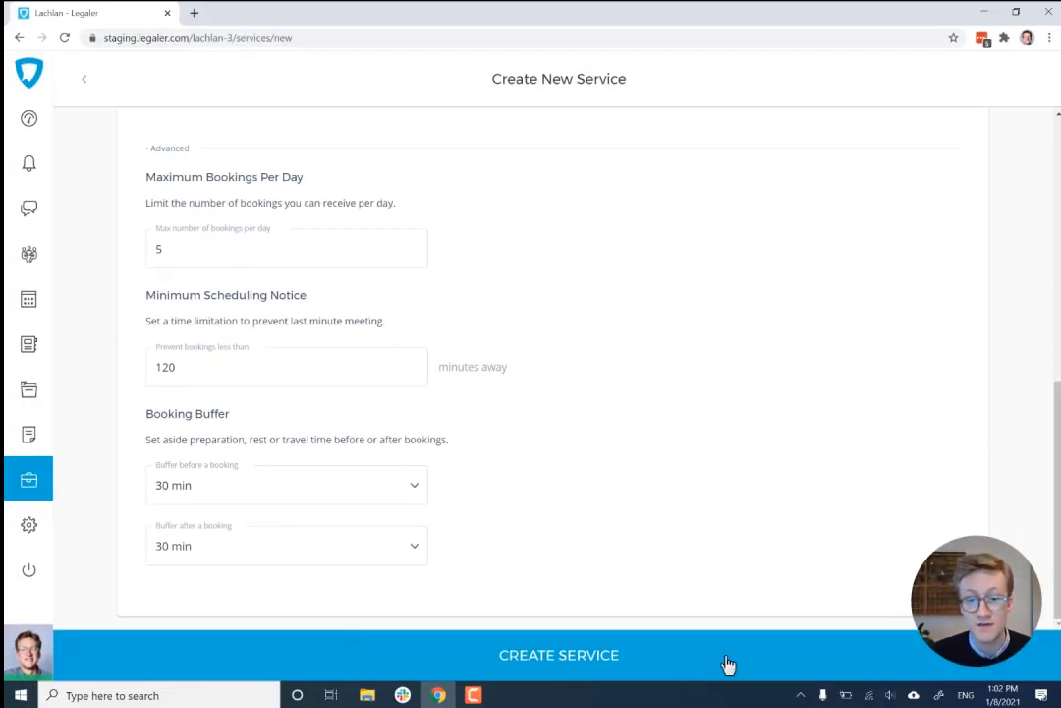
- Create the service and look over the service cards on the booking page
{"action": "left_click", "coordinate": [558, 680]}
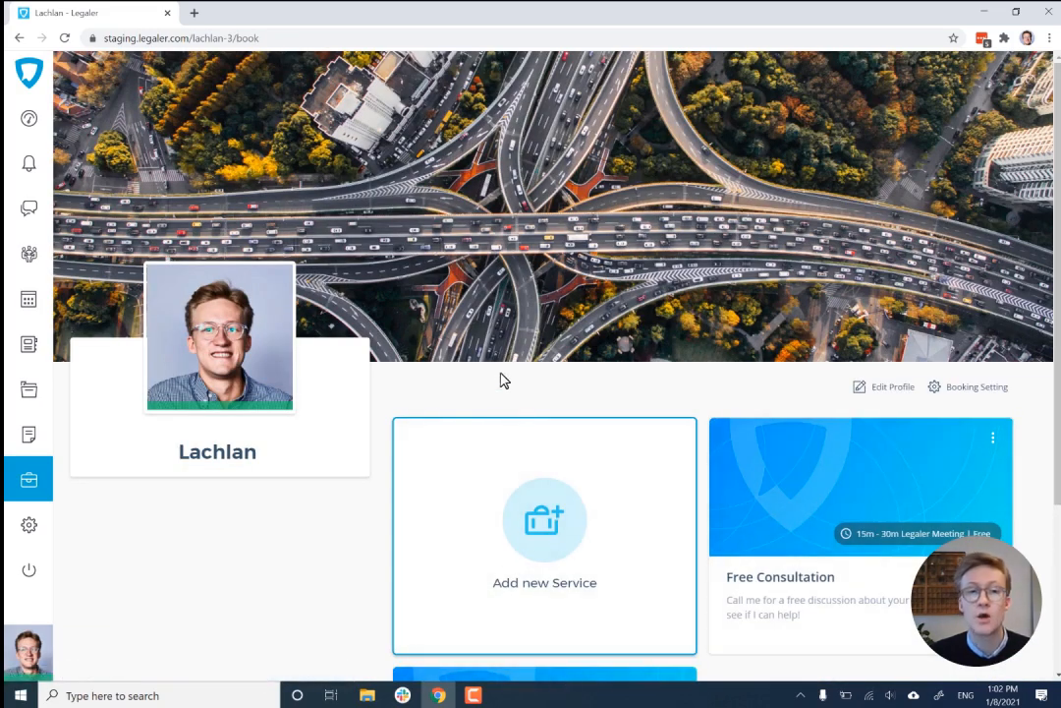
{"action": "scroll", "coordinate": [619, 482], "scroll_direction": "down", "scroll_amount": 3}
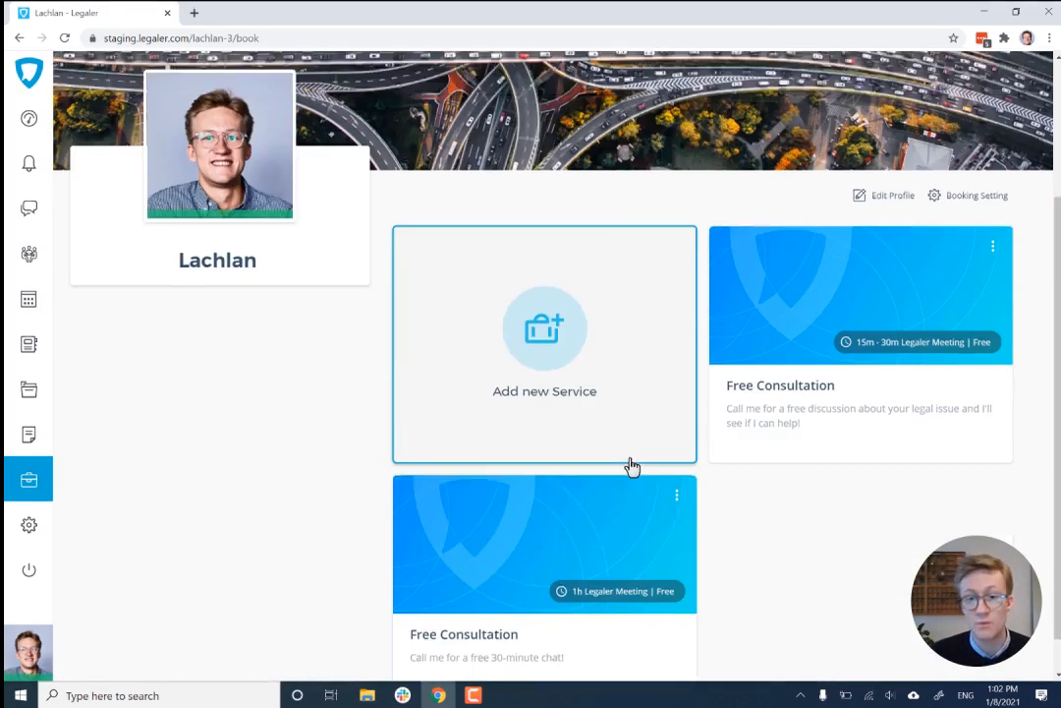
{"action": "scroll", "coordinate": [793, 490], "scroll_direction": "up", "scroll_amount": 3}
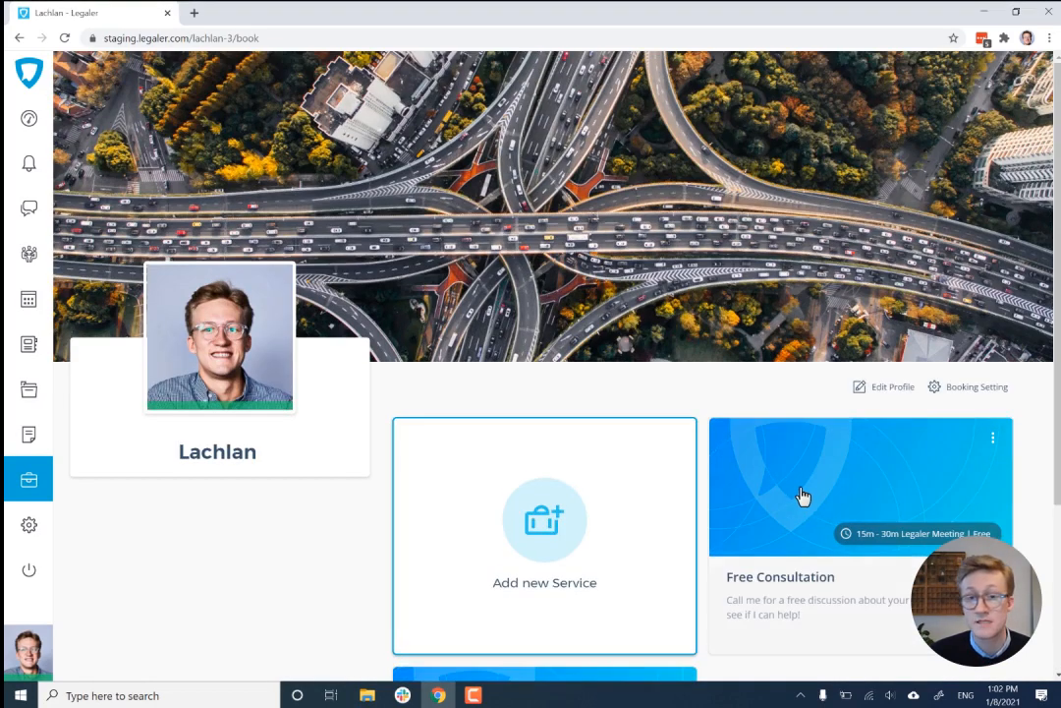